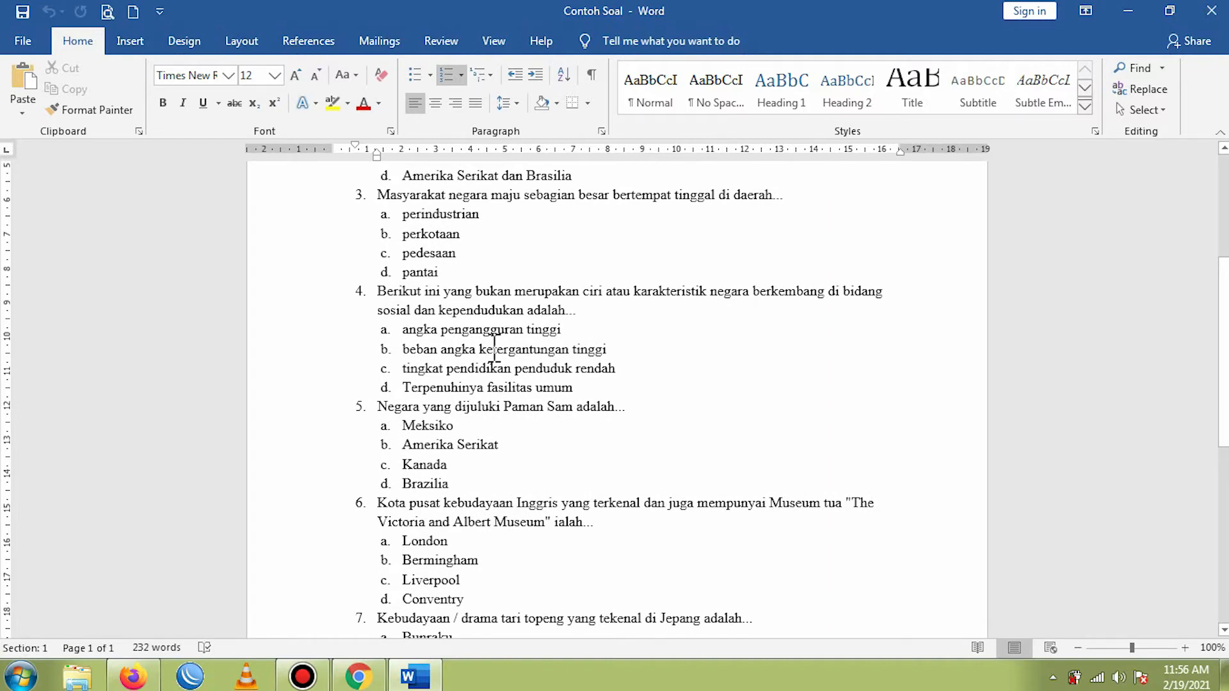
Look over the multiple-choice questions in the Contoh Soal Word document and the Automagical Forms add-on page in the browser.
{"action": "scroll", "coordinate": [494, 349], "scroll_direction": "down", "scroll_amount": 3}
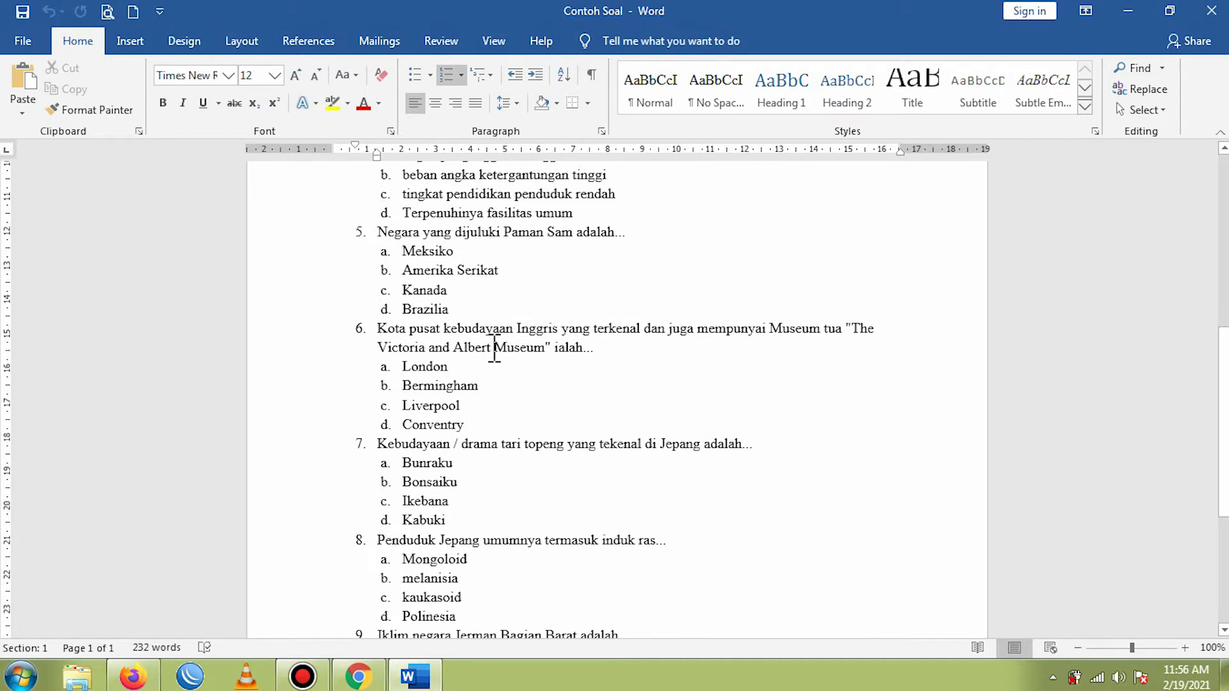
{"action": "left_click", "coordinate": [1128, 11]}
{"action": "right_click", "coordinate": [868, 93]}
{"action": "left_click", "coordinate": [918, 185]}
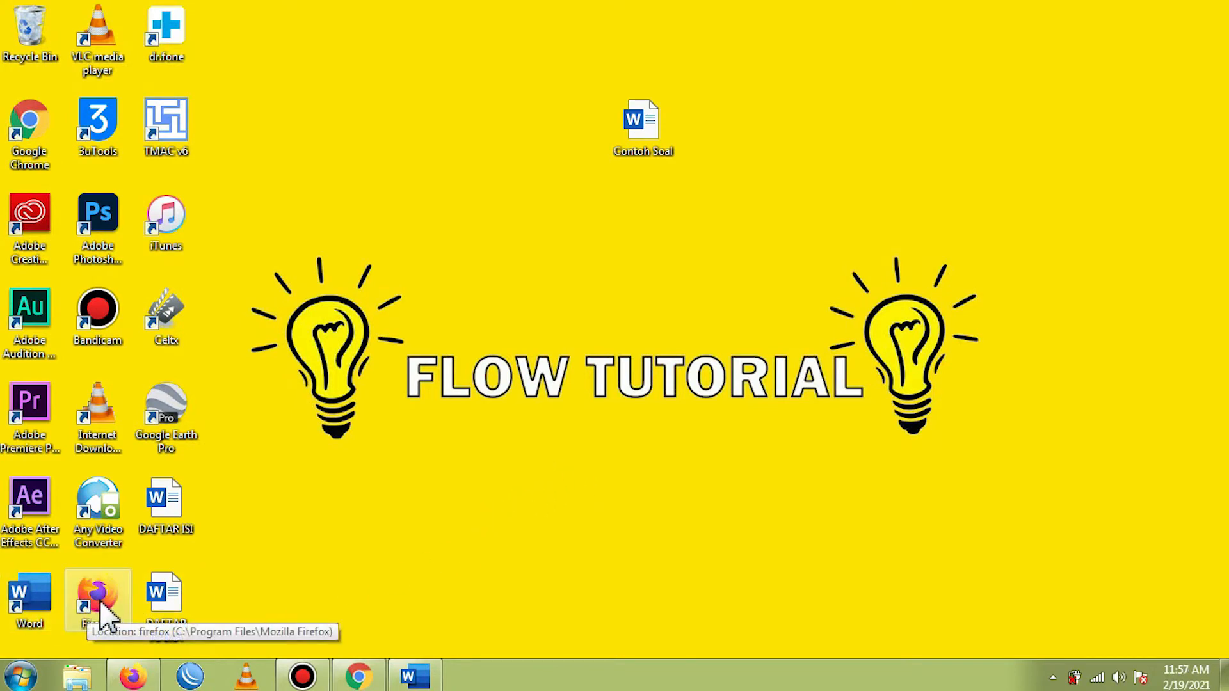
{"action": "left_click", "coordinate": [363, 680]}
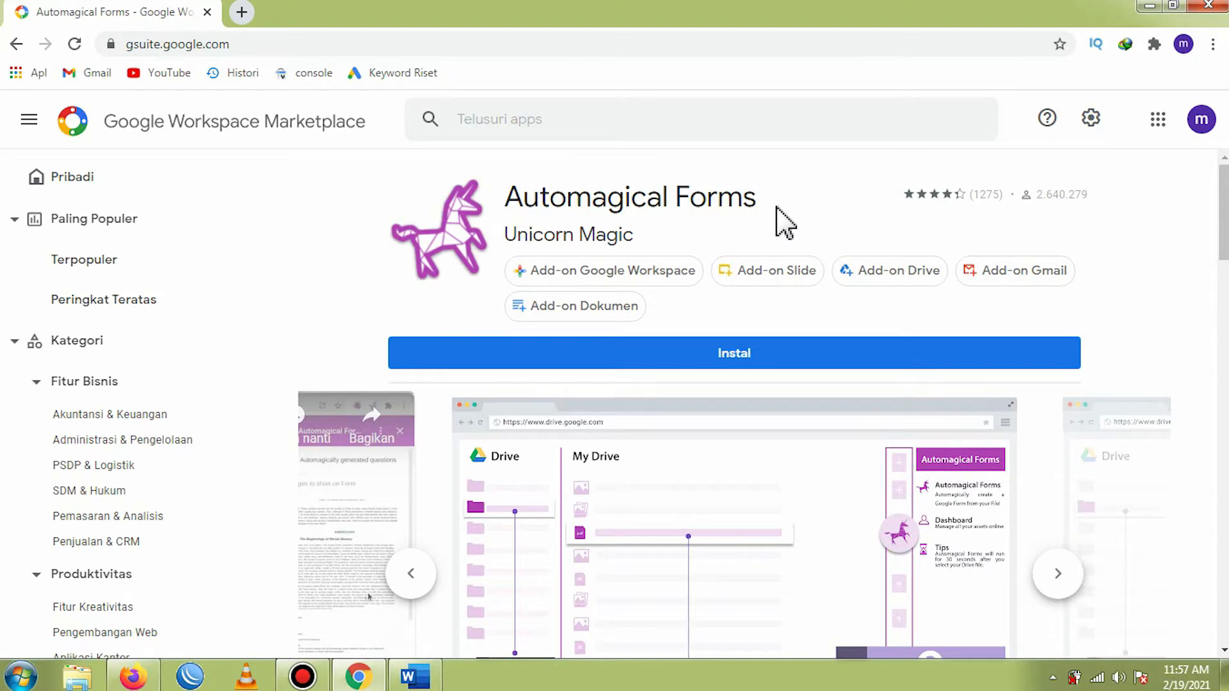
{"action": "left_click", "coordinate": [415, 677]}
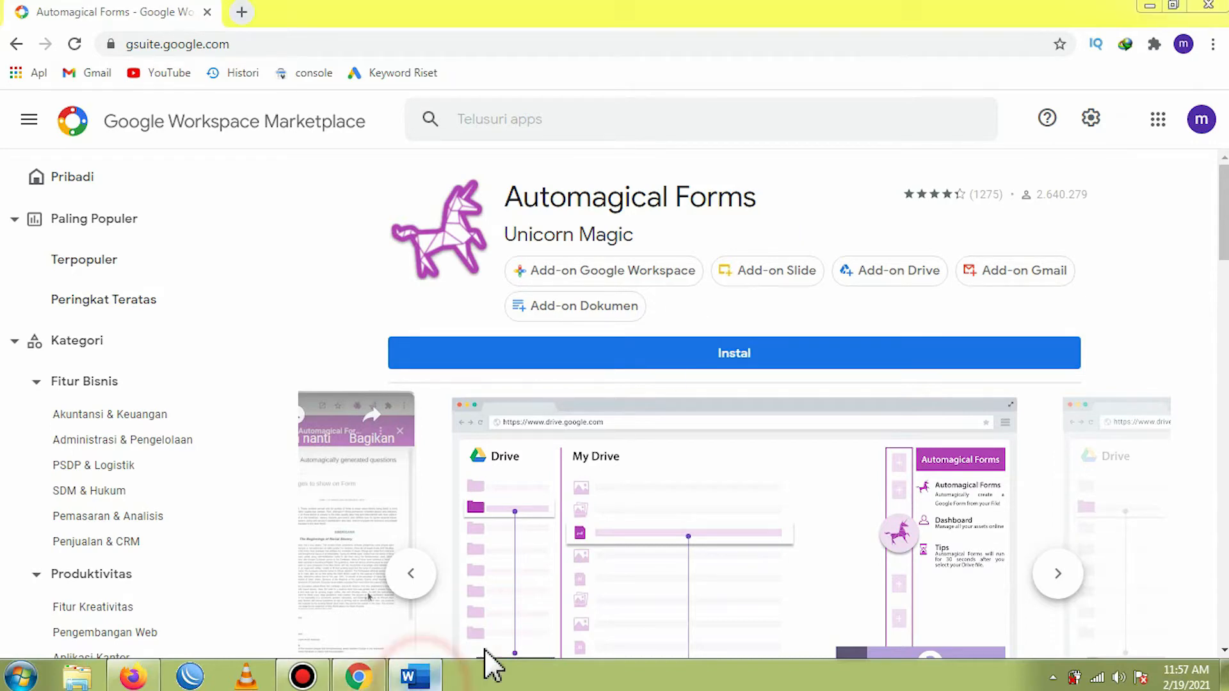
{"action": "scroll", "coordinate": [466, 262], "scroll_direction": "up", "scroll_amount": 6}
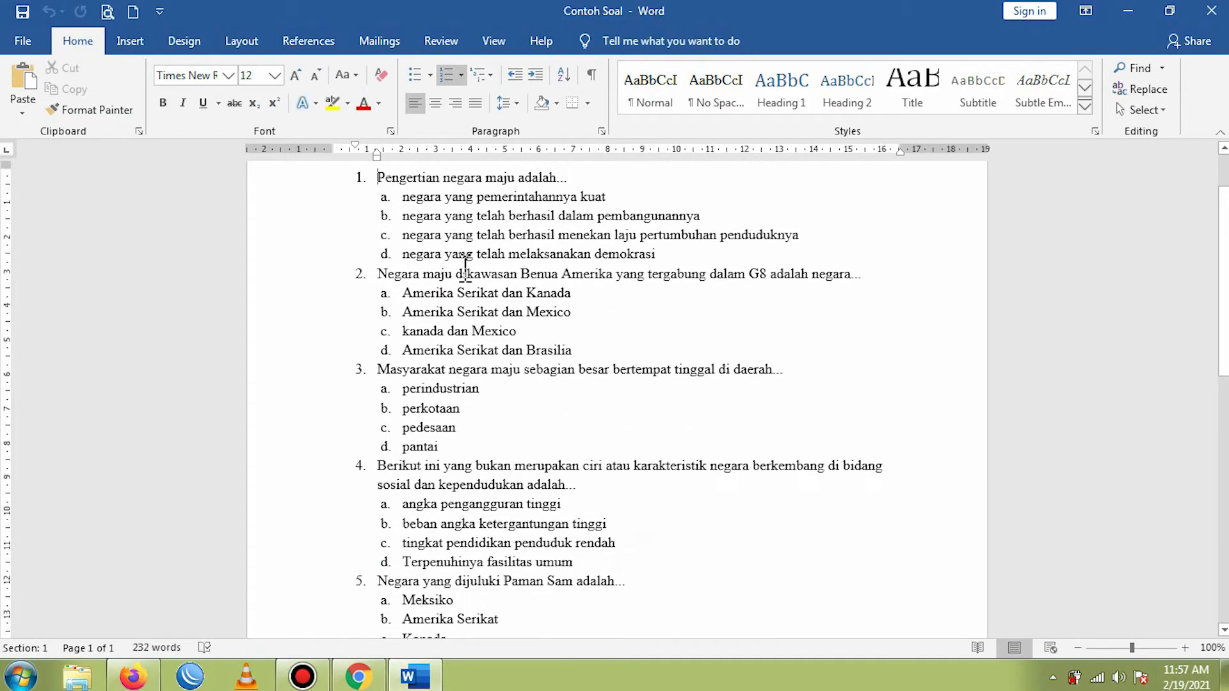
Switch to Chrome and open Google Drive in a new browser tab.
{"action": "left_click", "coordinate": [358, 676]}
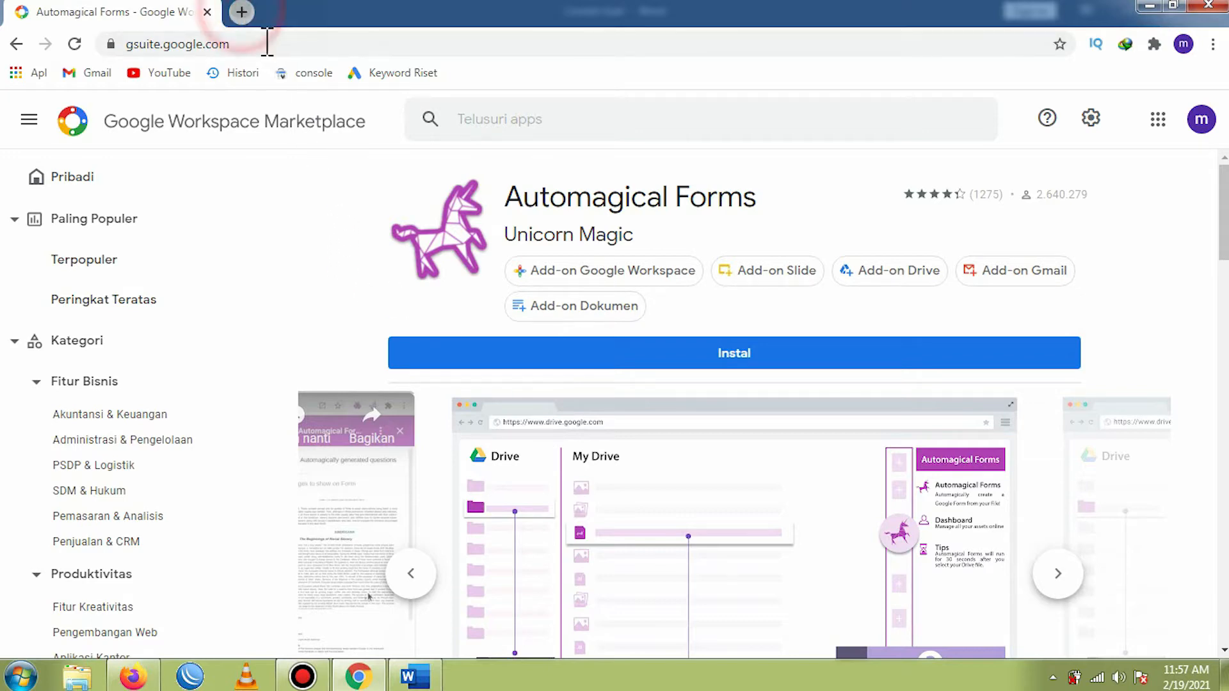
{"action": "left_click", "coordinate": [241, 12]}
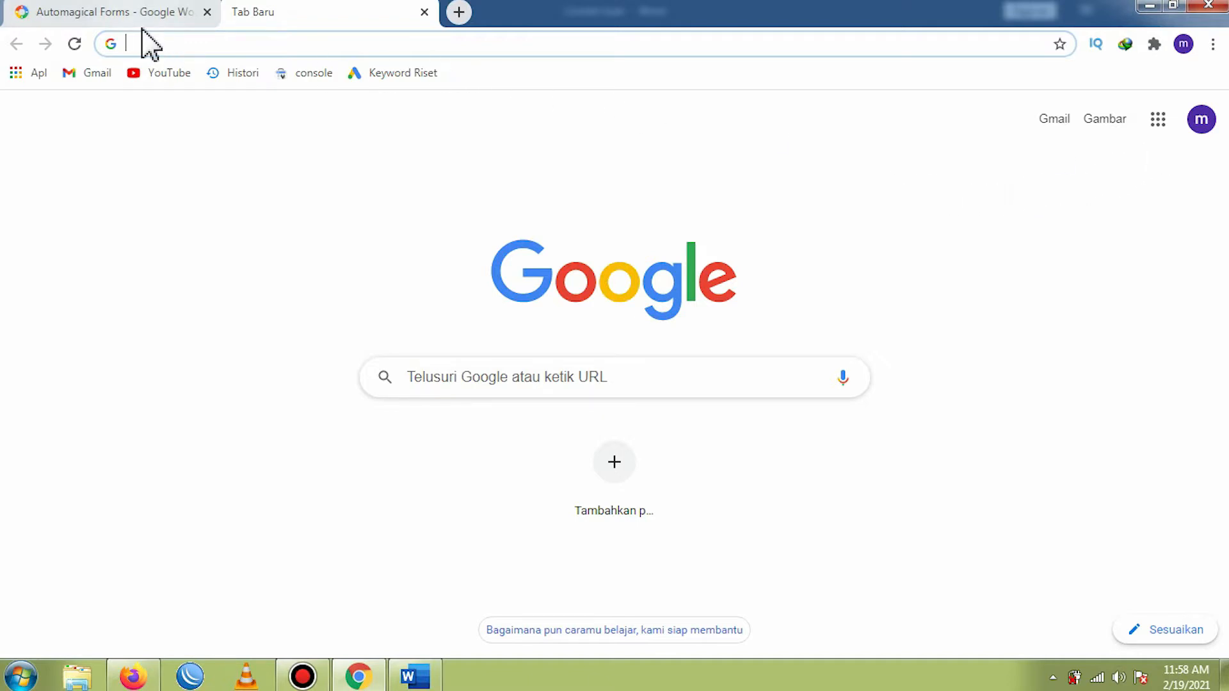
{"action": "left_click", "coordinate": [150, 42]}
{"action": "left_click", "coordinate": [1038, 435]}
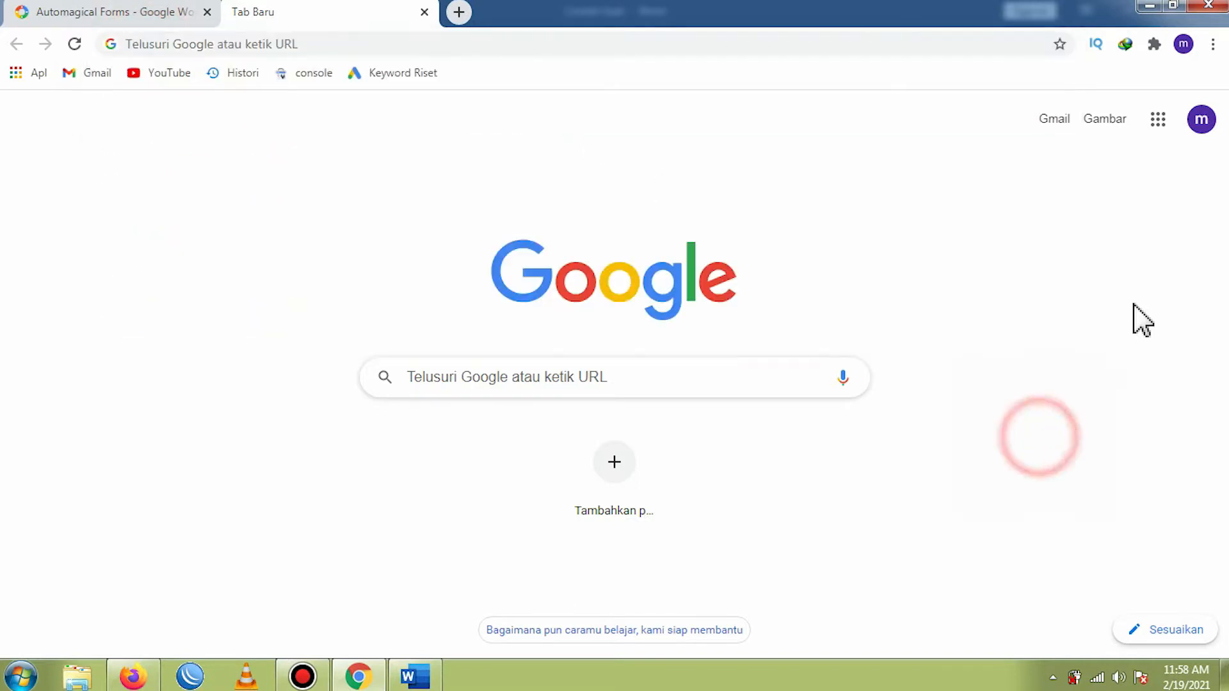
{"action": "left_click", "coordinate": [1157, 119]}
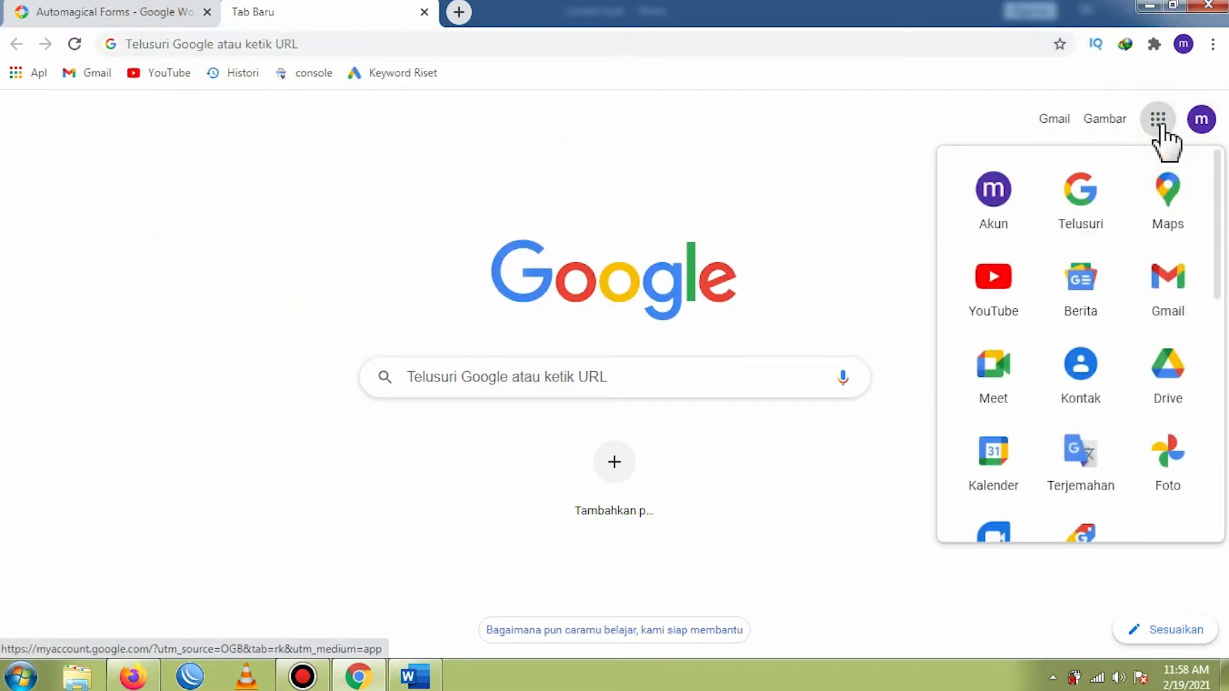
{"action": "left_click", "coordinate": [1169, 384]}
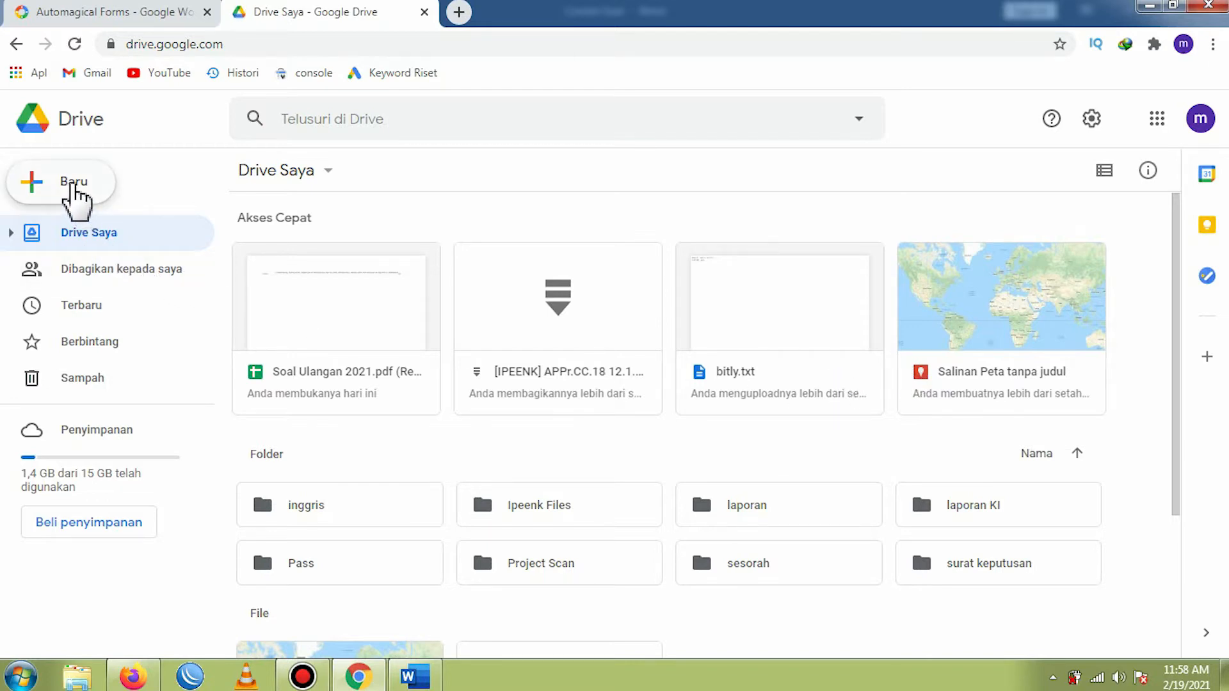
Create a new folder named Contoh Soal in My Drive and open it.
{"action": "left_click", "coordinate": [73, 184]}
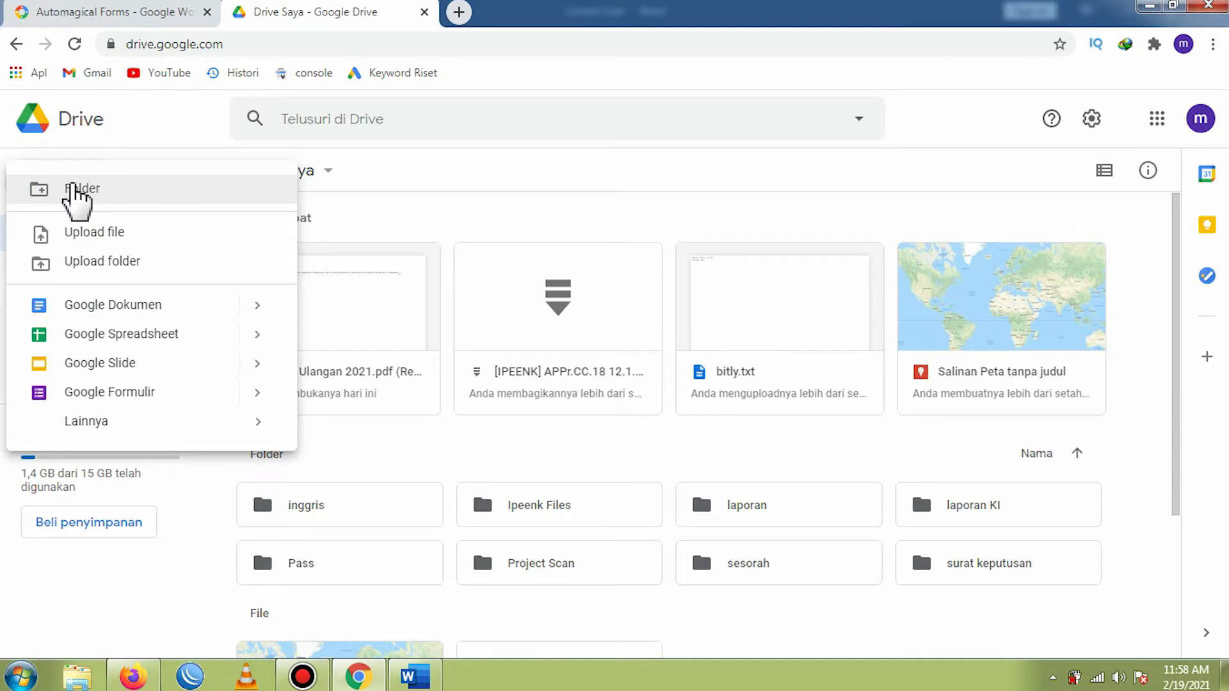
{"action": "left_click", "coordinate": [76, 192]}
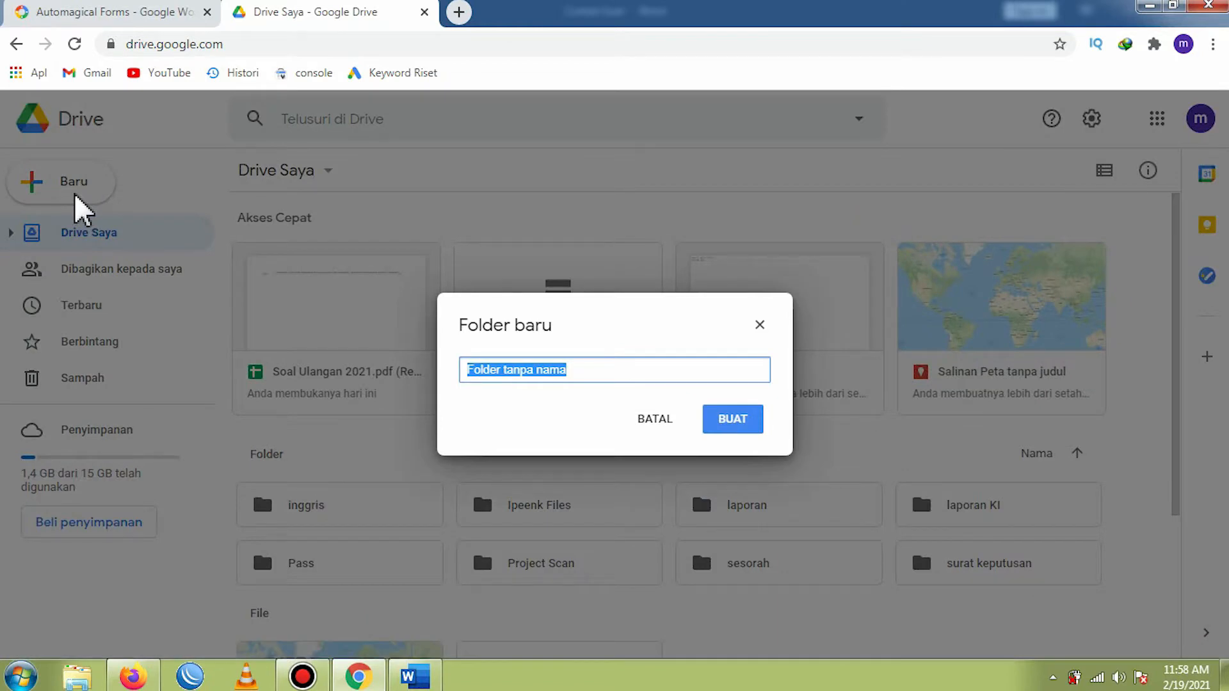
{"action": "type", "text": "Contoh Soal"}
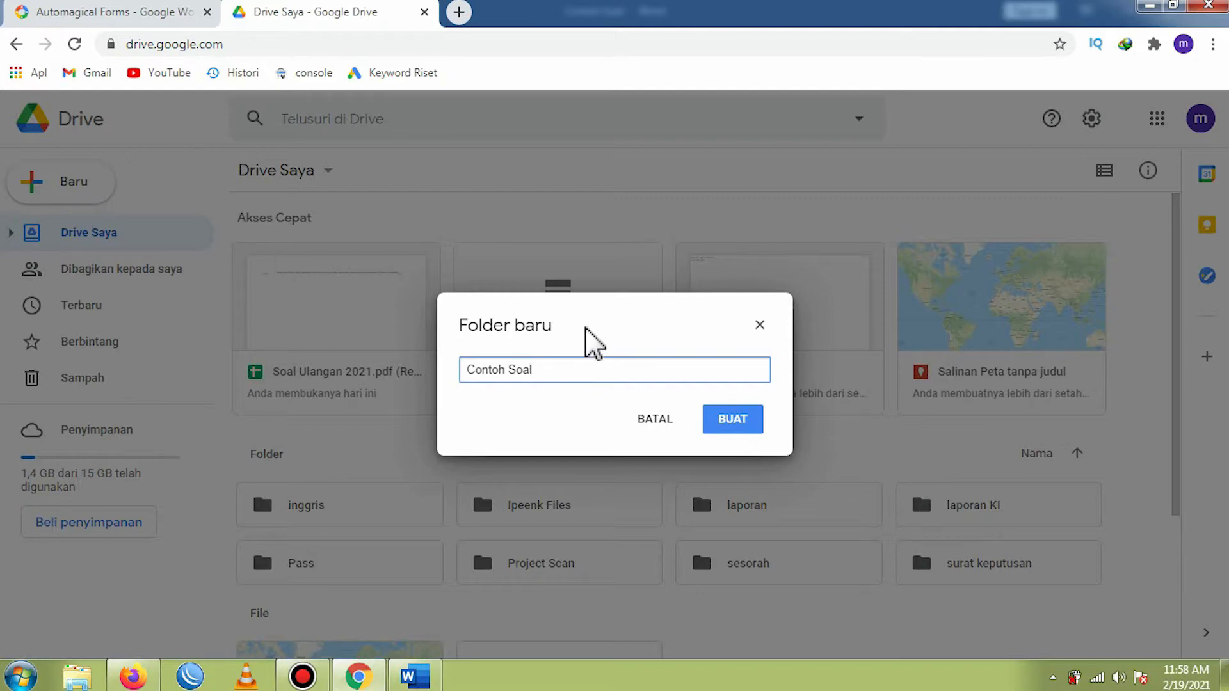
{"action": "left_click", "coordinate": [730, 421]}
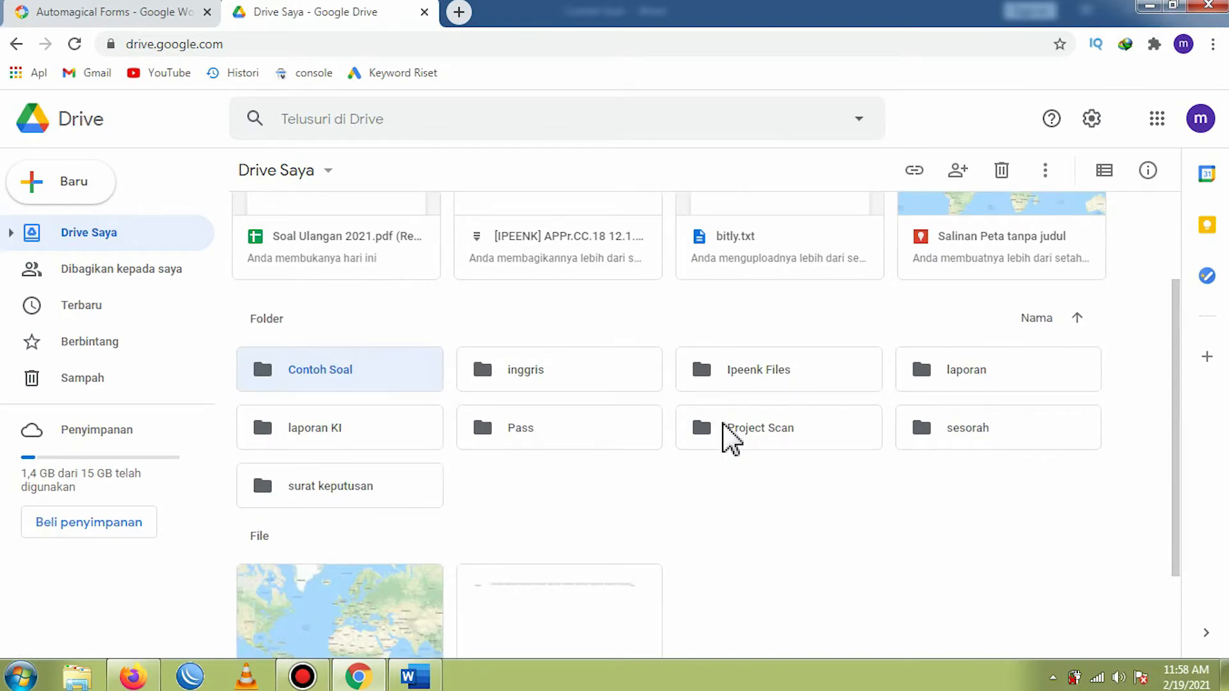
{"action": "left_click", "coordinate": [16, 234]}
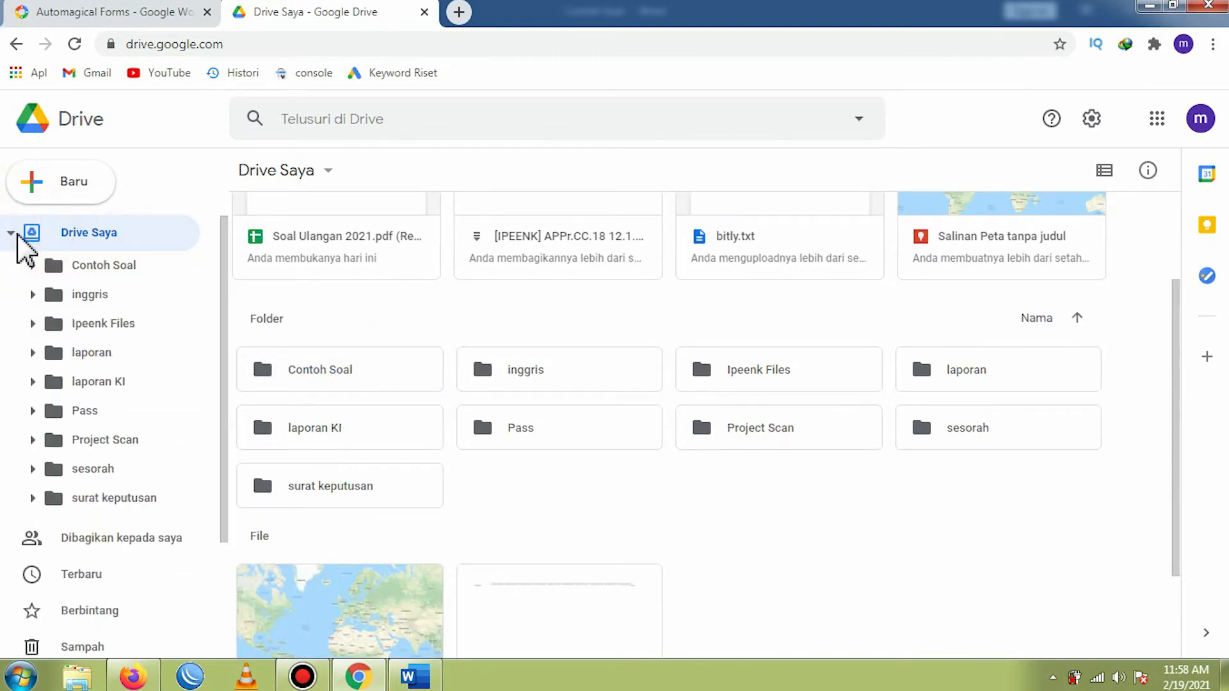
{"action": "left_click", "coordinate": [93, 272]}
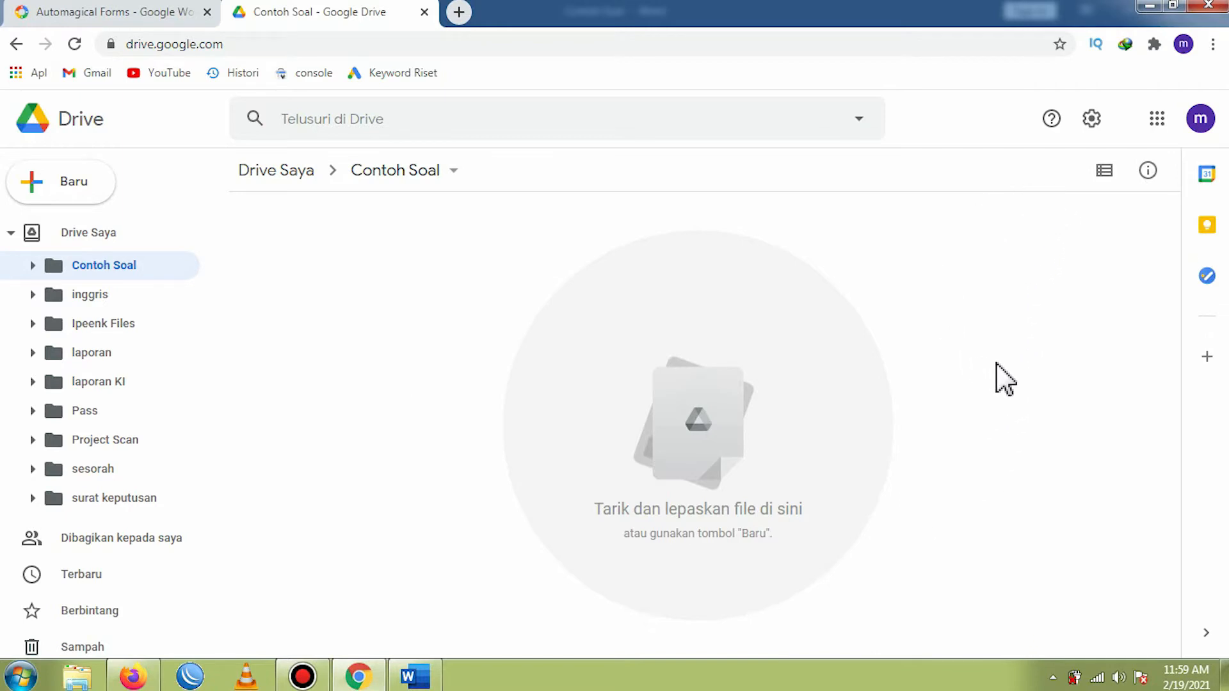
Find the Automagical Forms add-on in the Google Workspace Marketplace from within Drive and open its details page.
{"action": "left_click", "coordinate": [1208, 359]}
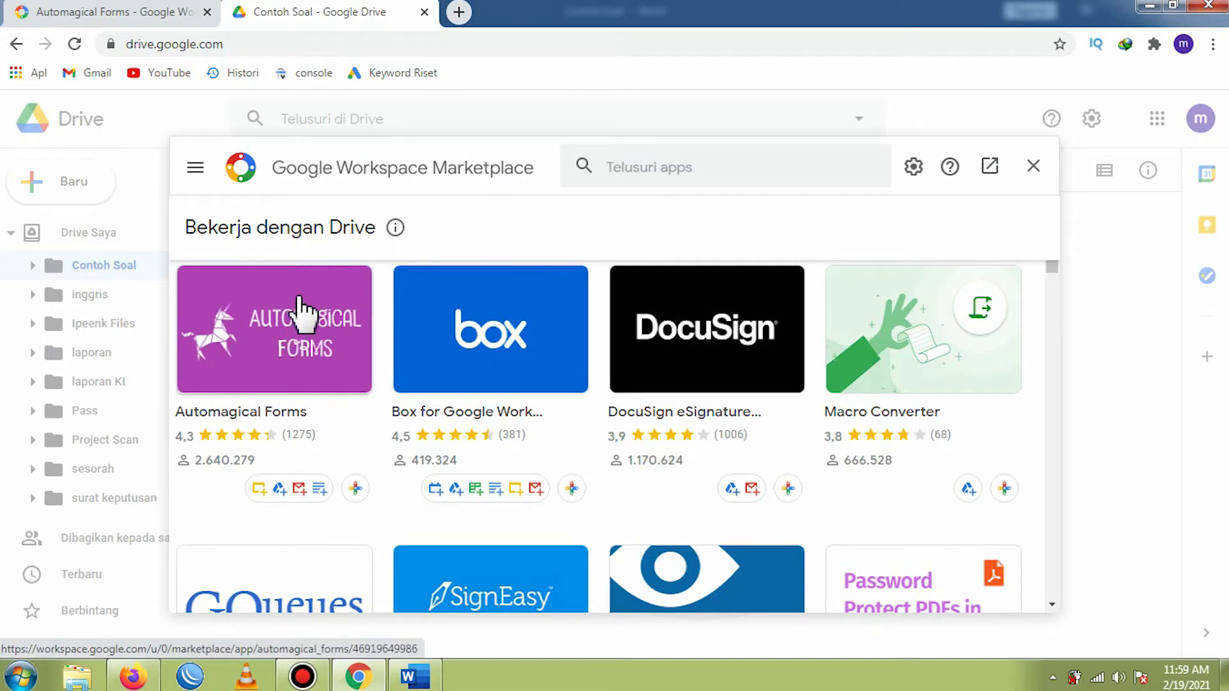
{"action": "left_click", "coordinate": [657, 170]}
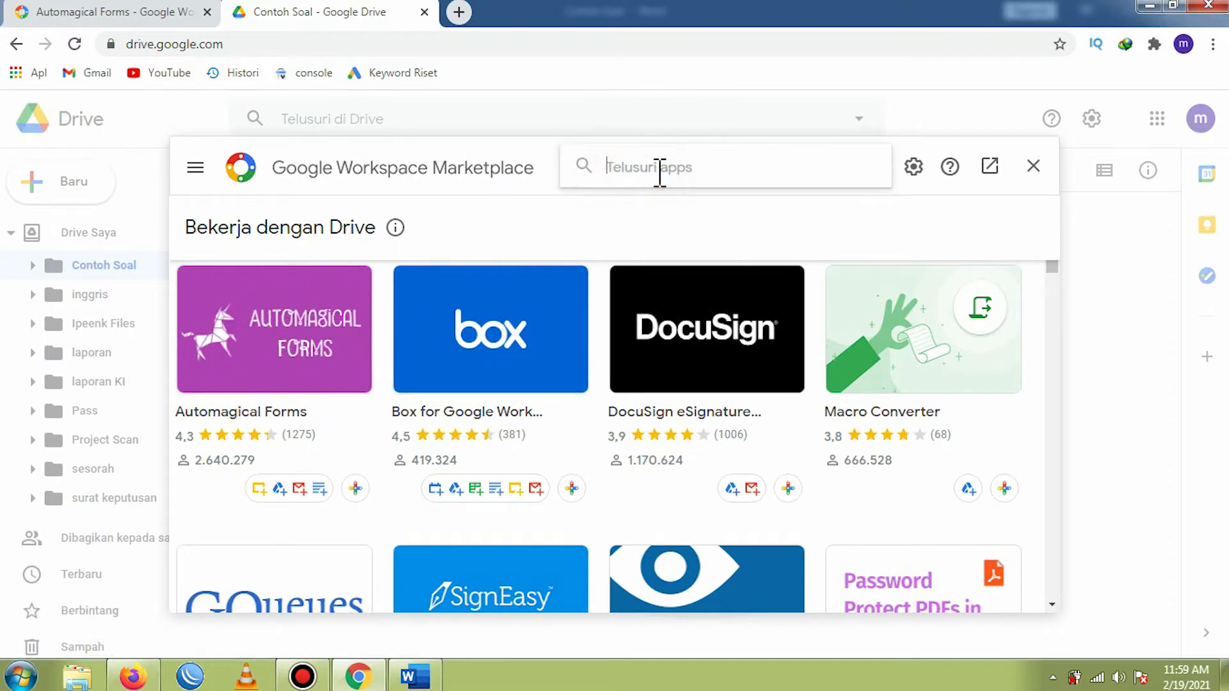
{"action": "type", "text": "automa"}
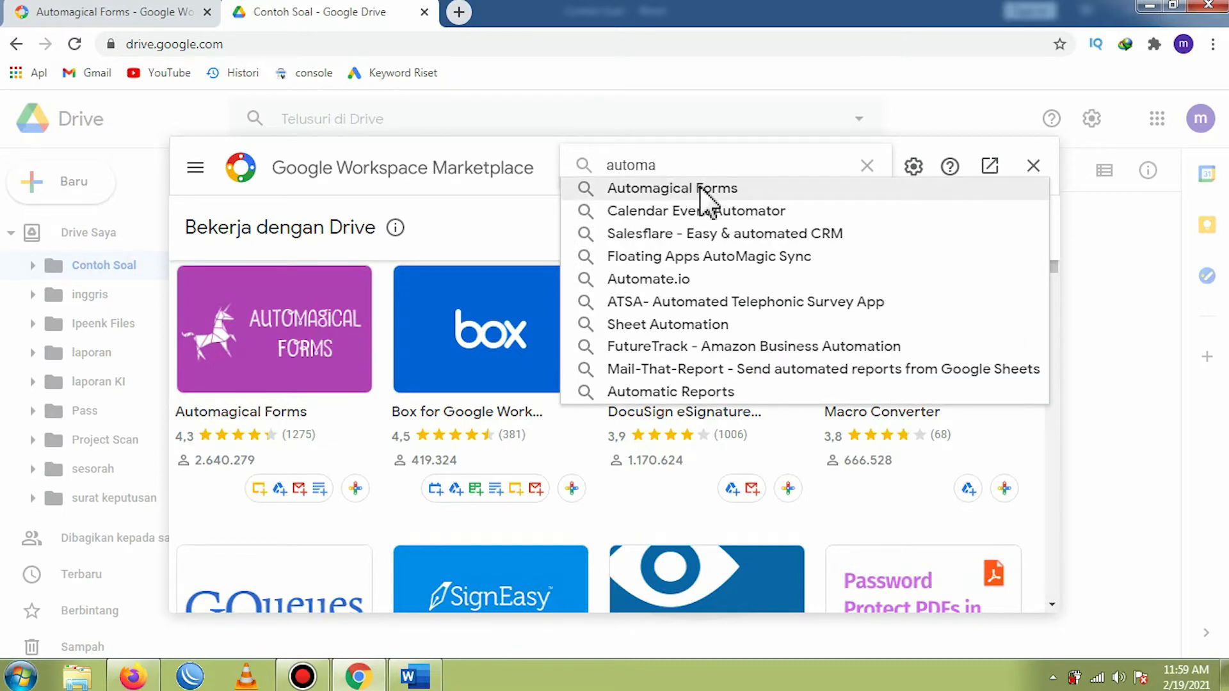
{"action": "left_click", "coordinate": [525, 232]}
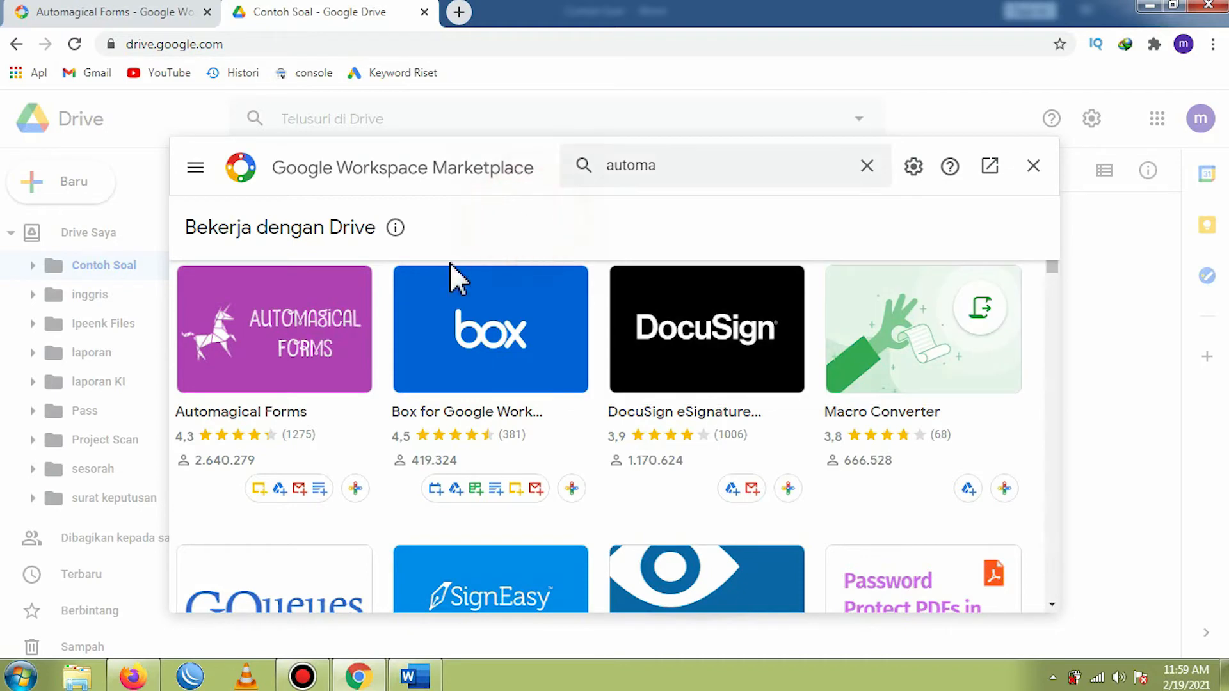
{"action": "left_click", "coordinate": [276, 351]}
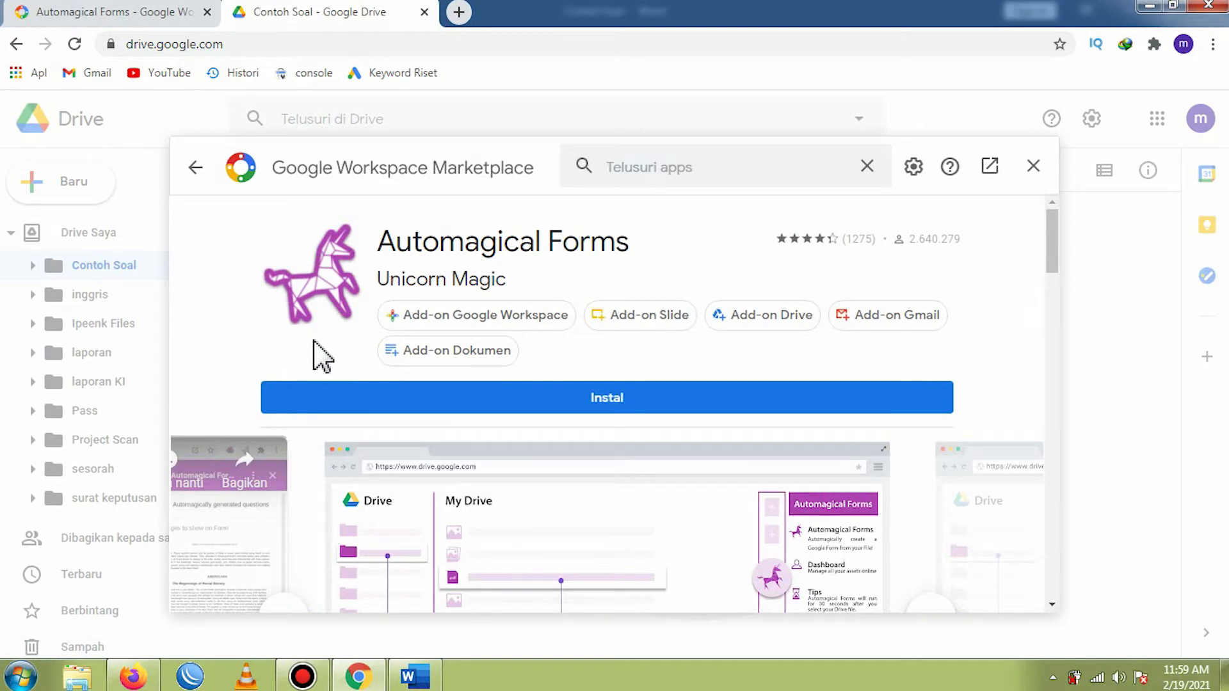
Start installing Automagical Forms, agree to continue and choose the existing Google account for it.
{"action": "left_click", "coordinate": [600, 398]}
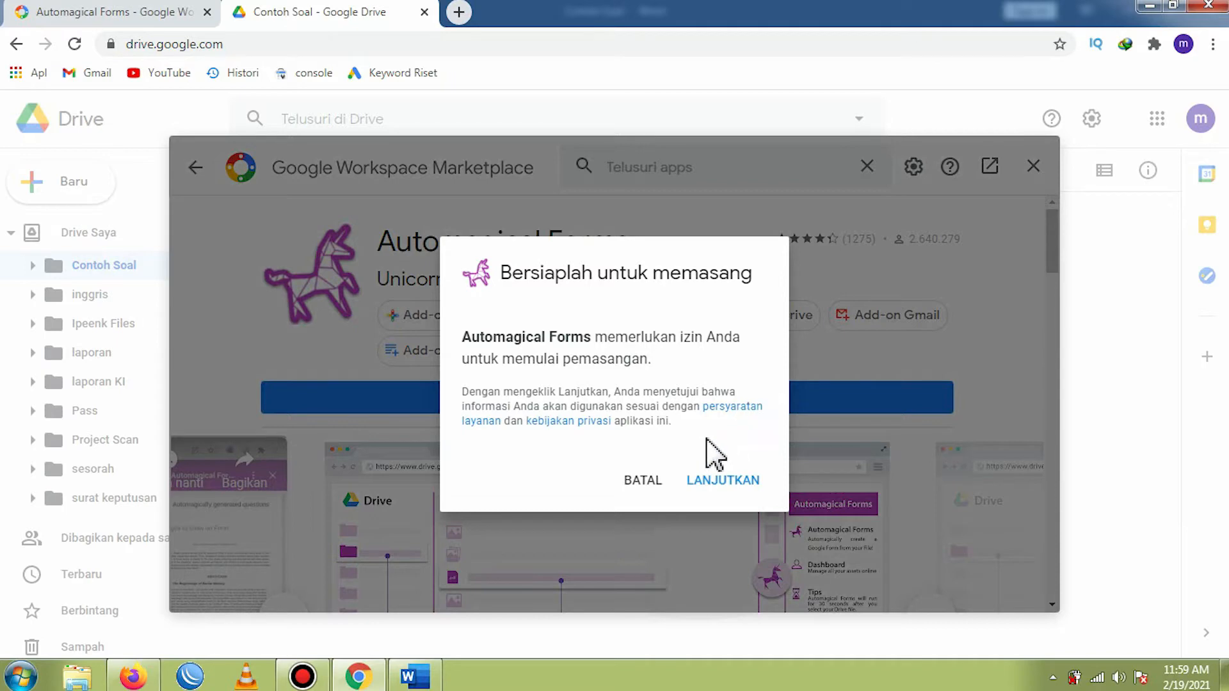
{"action": "left_click", "coordinate": [714, 484]}
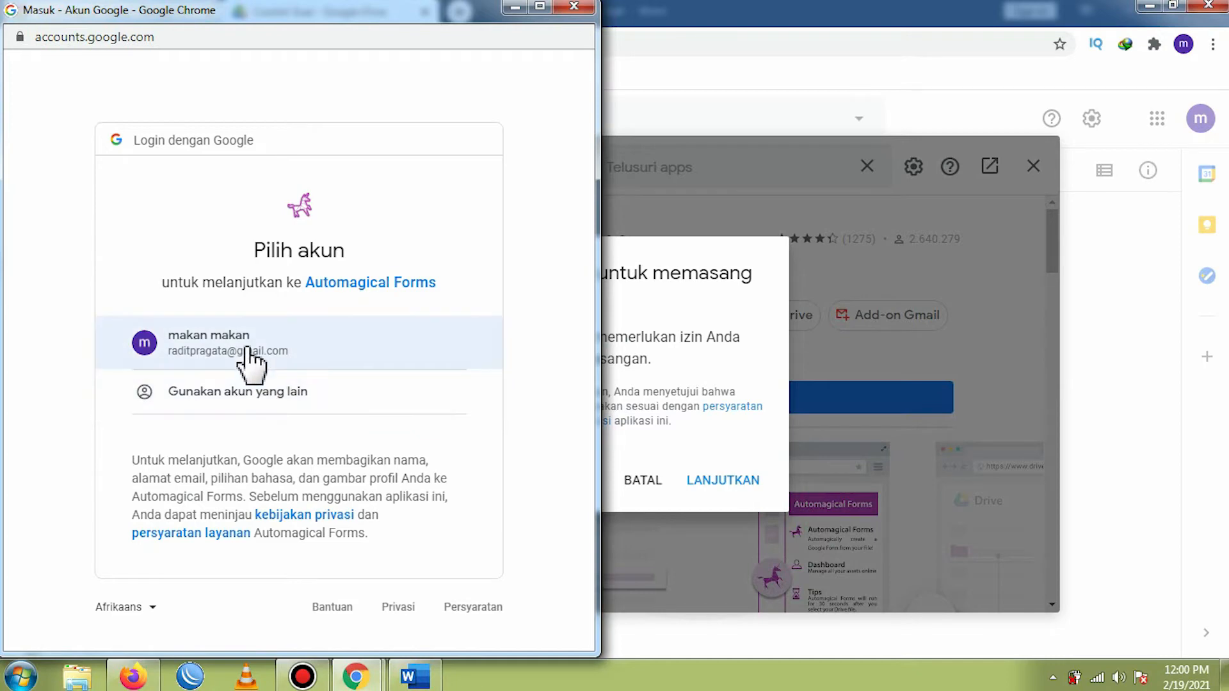
{"action": "left_click", "coordinate": [221, 350]}
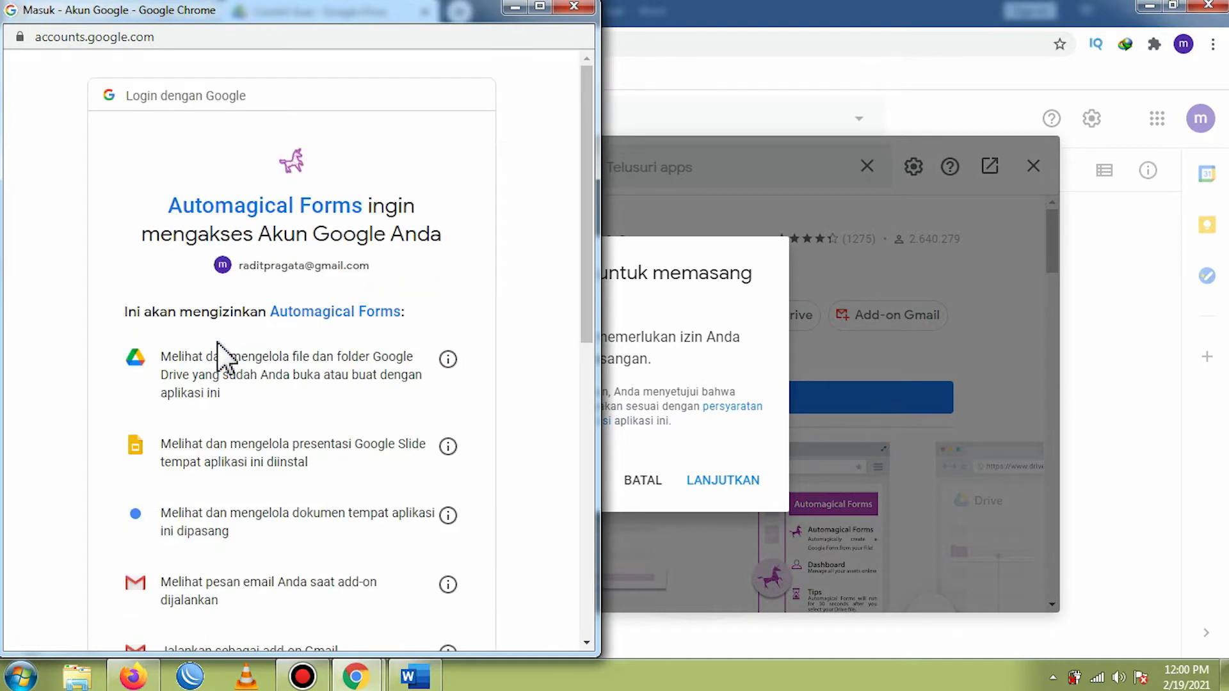
Review and allow the permissions requested by Automagical Forms, finish the installation and close the marketplace.
{"action": "scroll", "coordinate": [301, 439], "scroll_direction": "down", "scroll_amount": 10}
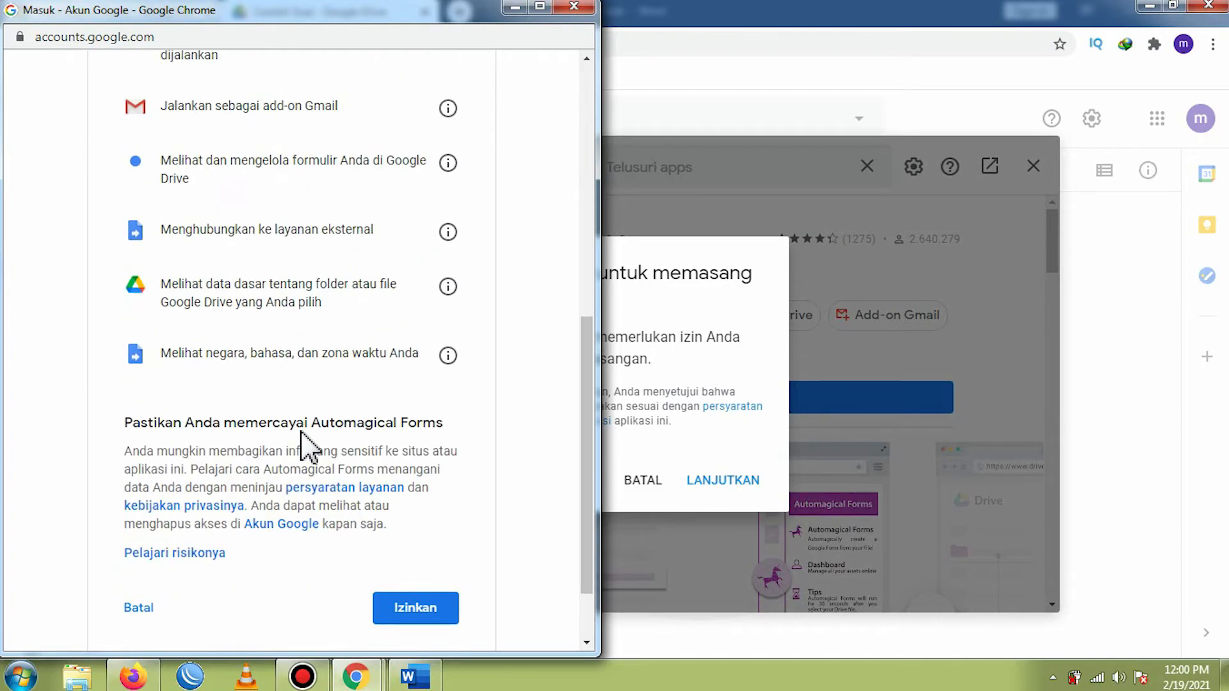
{"action": "scroll", "coordinate": [309, 444], "scroll_direction": "up", "scroll_amount": 7}
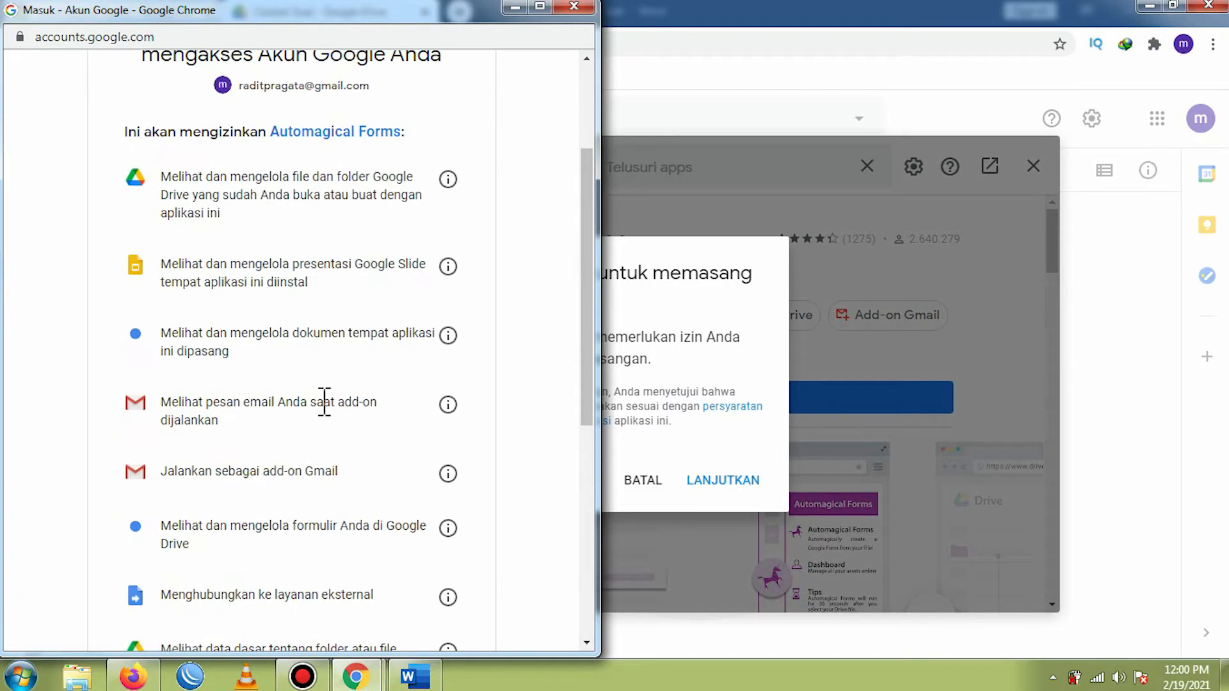
{"action": "scroll", "coordinate": [313, 455], "scroll_direction": "down", "scroll_amount": 1}
{"action": "scroll", "coordinate": [322, 458], "scroll_direction": "down", "scroll_amount": 6}
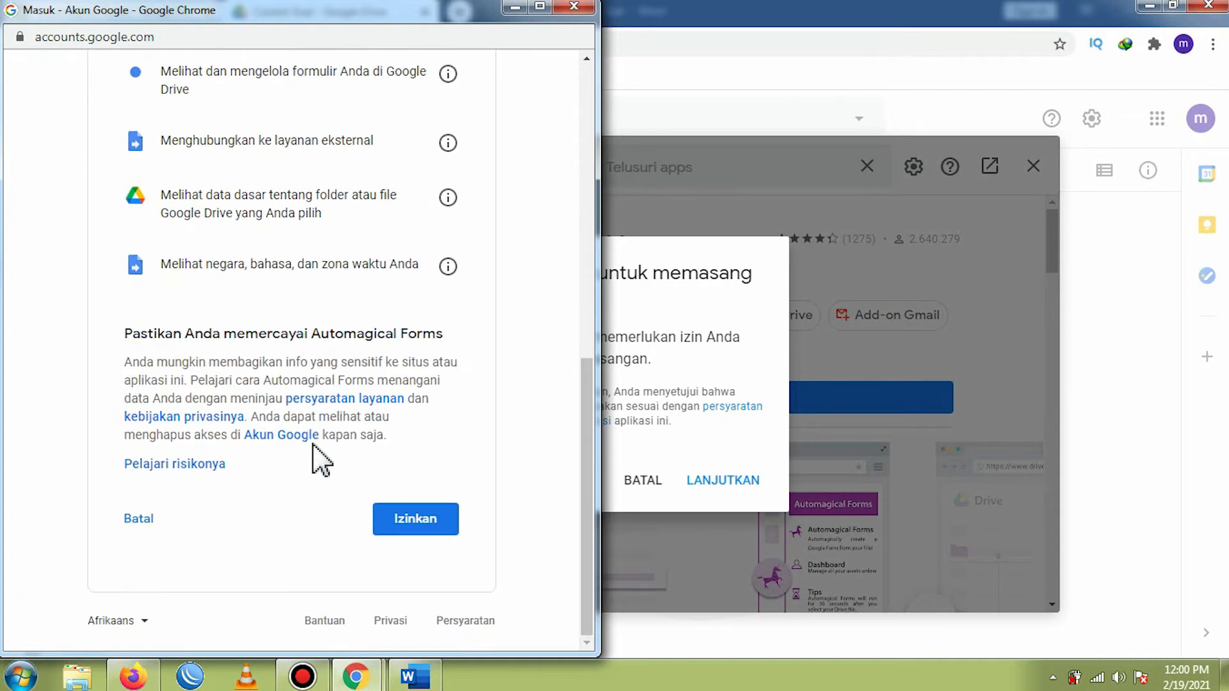
{"action": "left_click", "coordinate": [418, 521]}
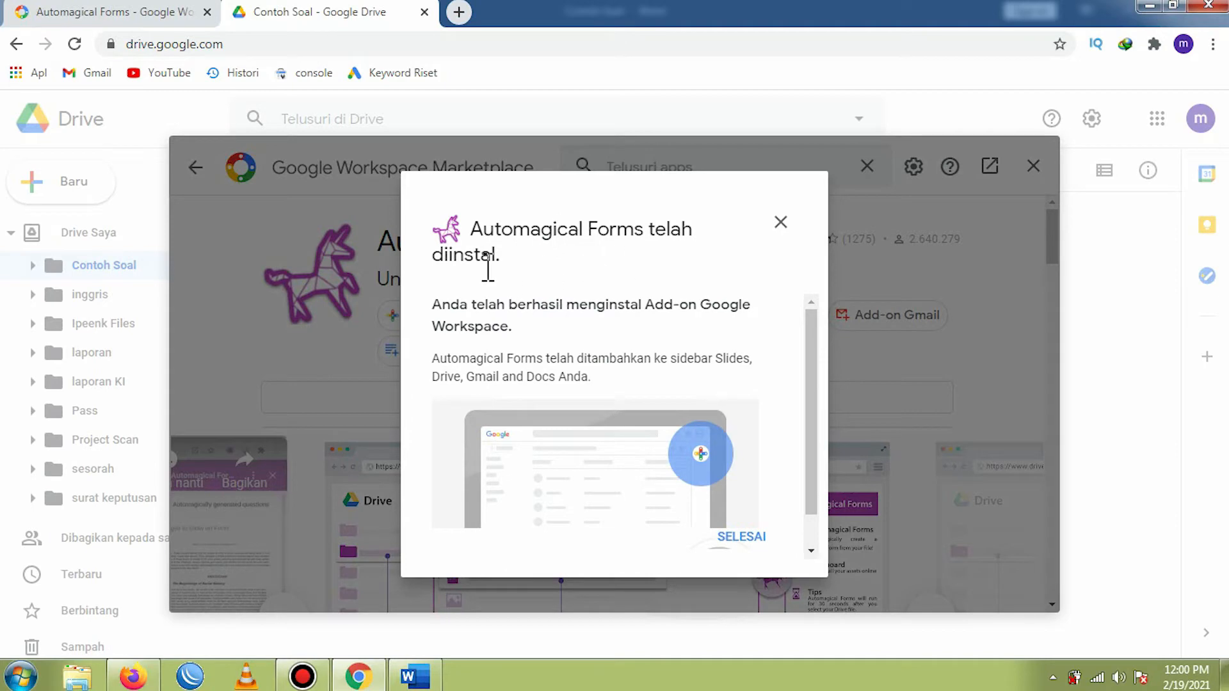
{"action": "left_click", "coordinate": [742, 537]}
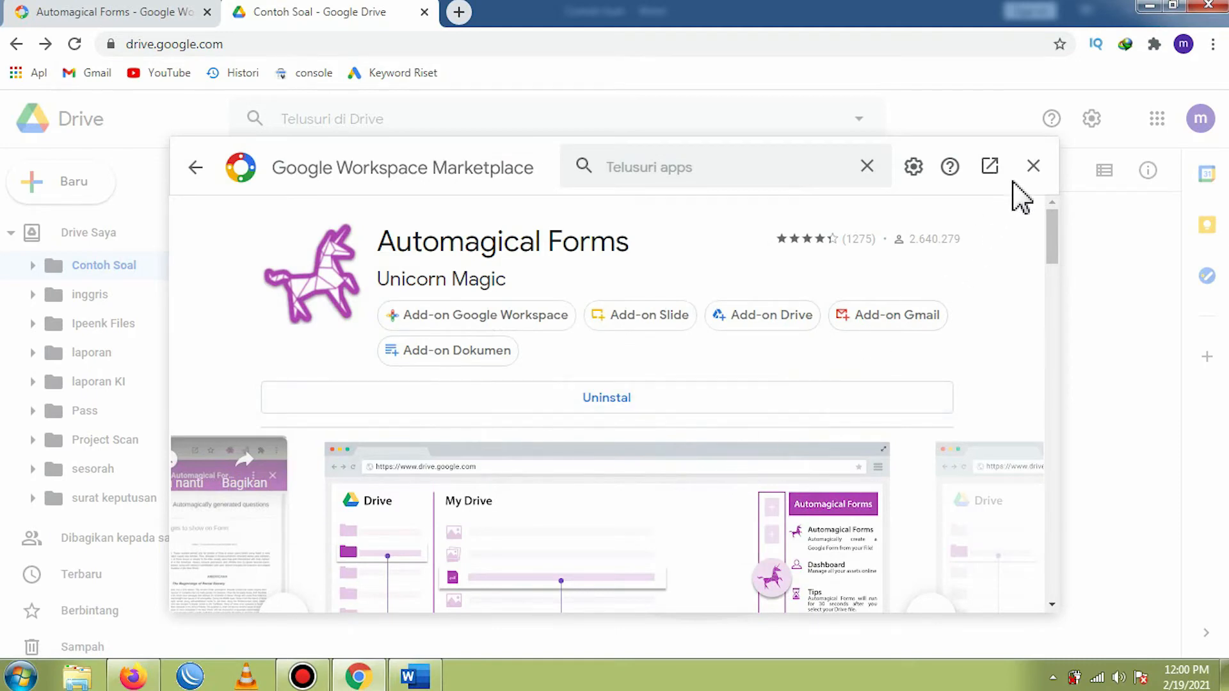
{"action": "left_click", "coordinate": [1030, 167]}
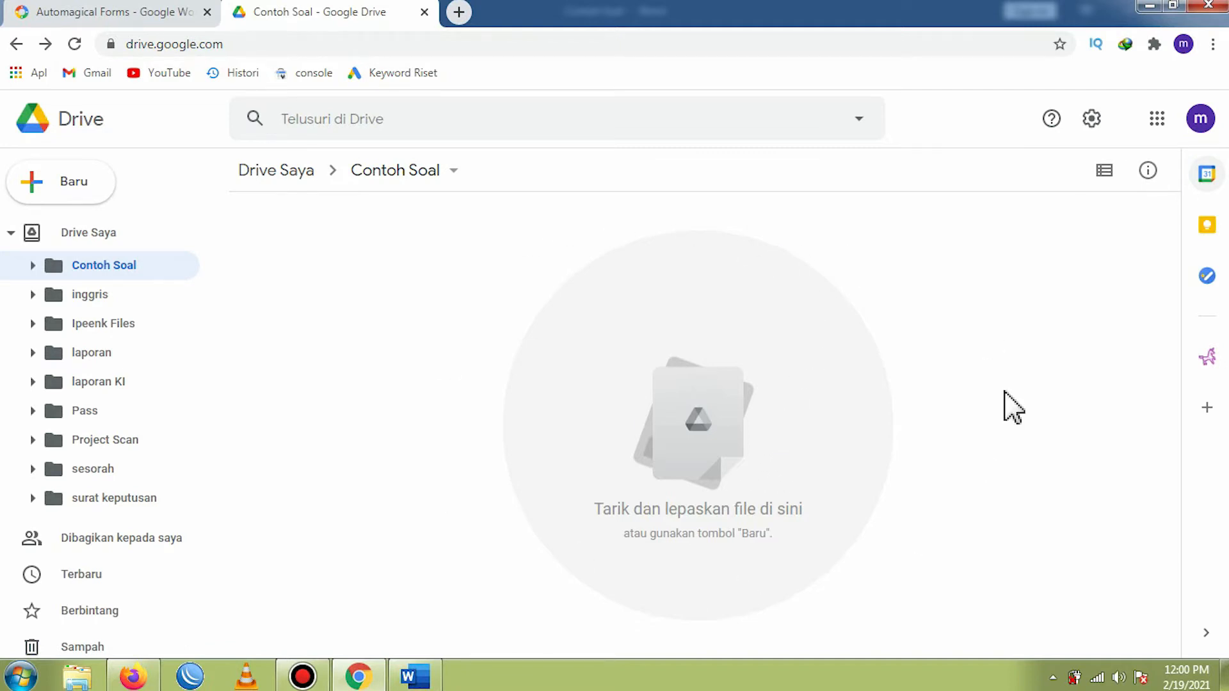
Switch back to the Contoh Soal Word document and examine the numbering and lettered answer options of its questions.
{"action": "left_click", "coordinate": [1150, 7]}
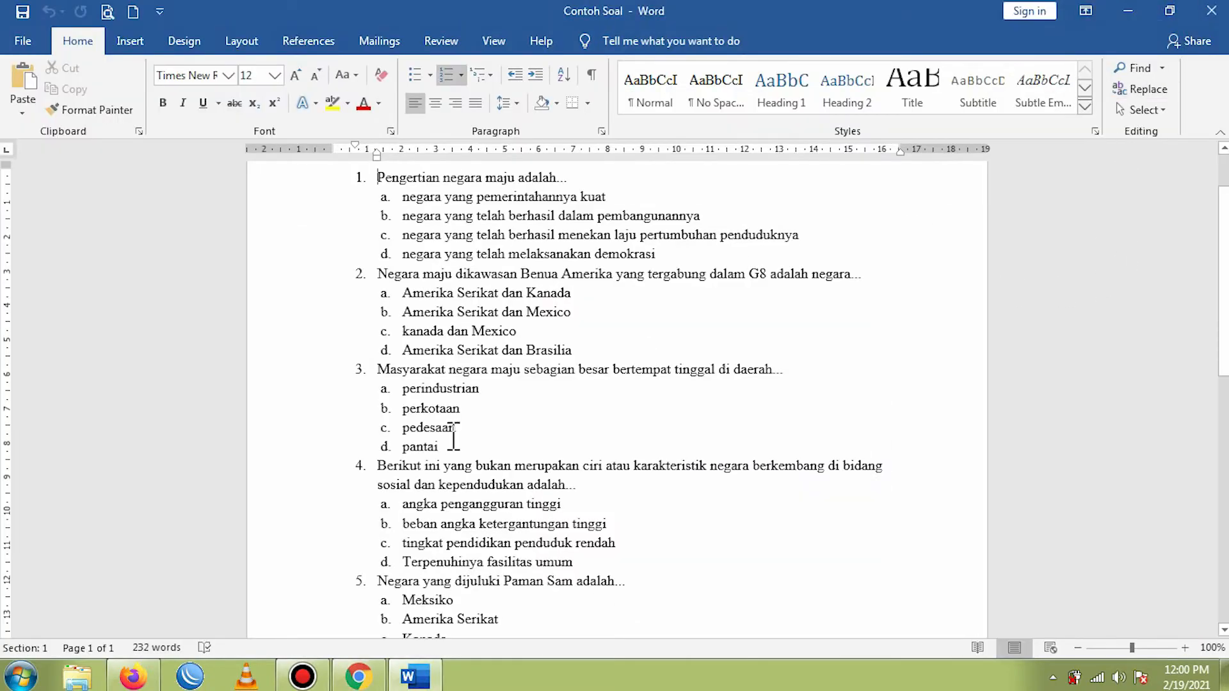
{"action": "scroll", "coordinate": [432, 448], "scroll_direction": "up", "scroll_amount": 2}
{"action": "scroll", "coordinate": [459, 425], "scroll_direction": "down", "scroll_amount": 8}
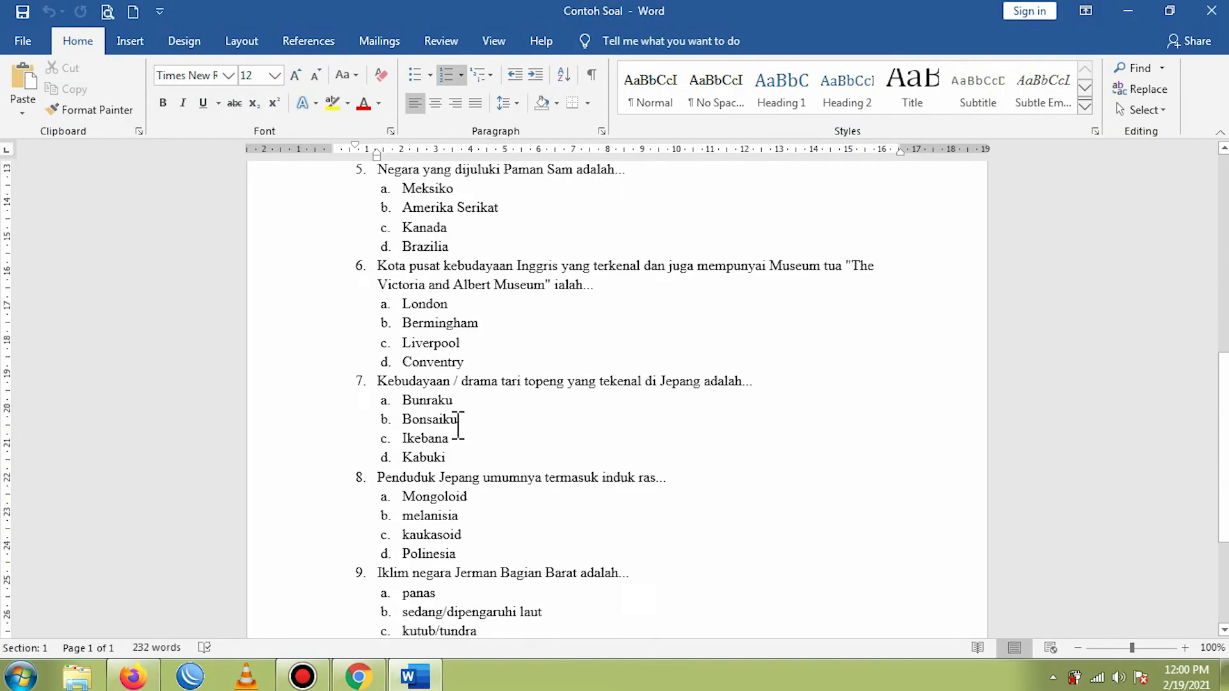
{"action": "scroll", "coordinate": [459, 425], "scroll_direction": "down", "scroll_amount": 3}
{"action": "scroll", "coordinate": [459, 425], "scroll_direction": "up", "scroll_amount": 10}
{"action": "scroll", "coordinate": [458, 425], "scroll_direction": "up", "scroll_amount": 2}
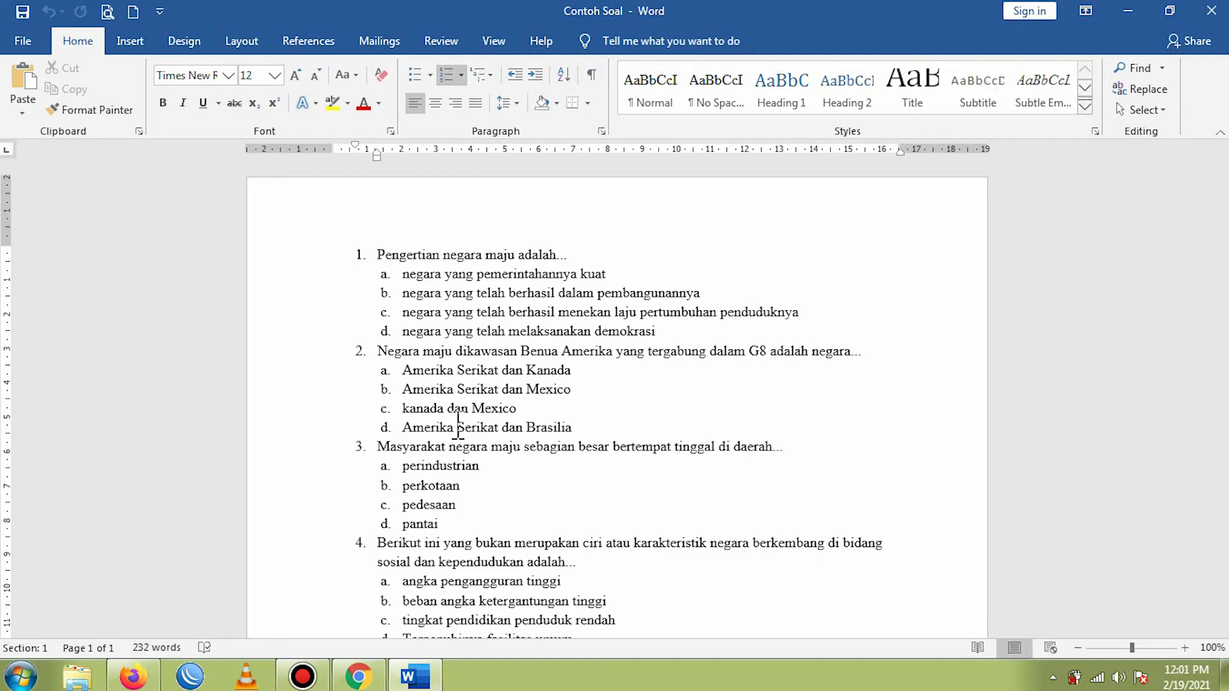
{"action": "left_click", "coordinate": [420, 275]}
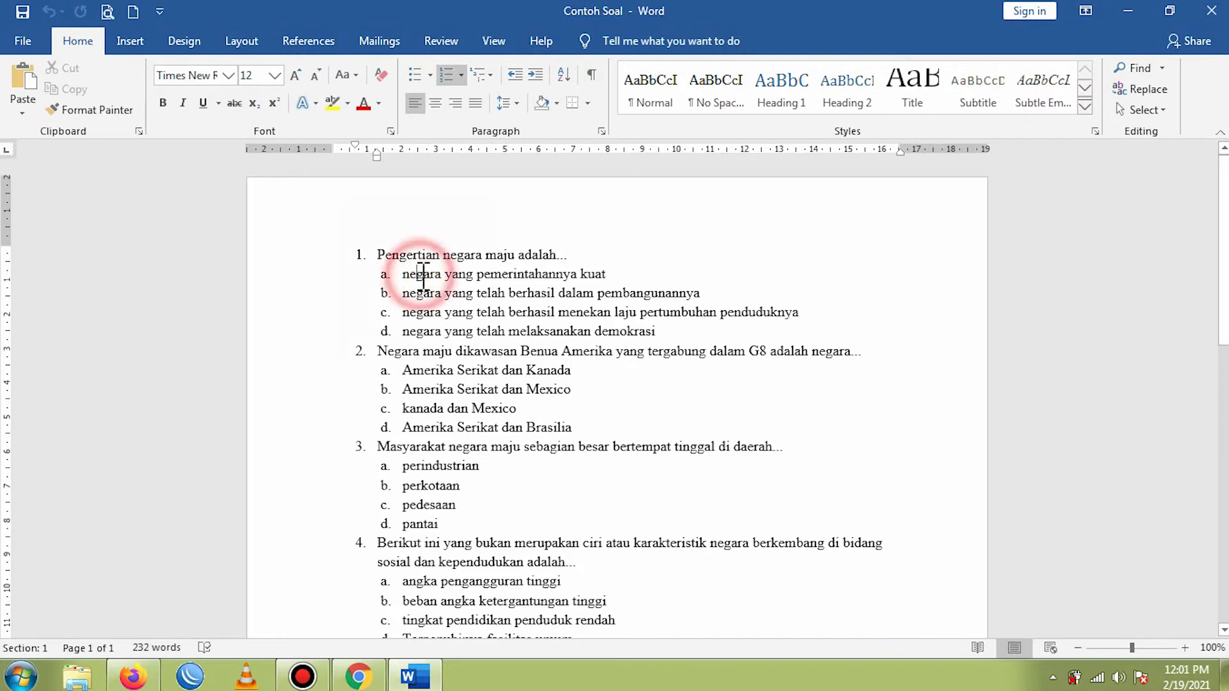
{"action": "left_click", "coordinate": [380, 254]}
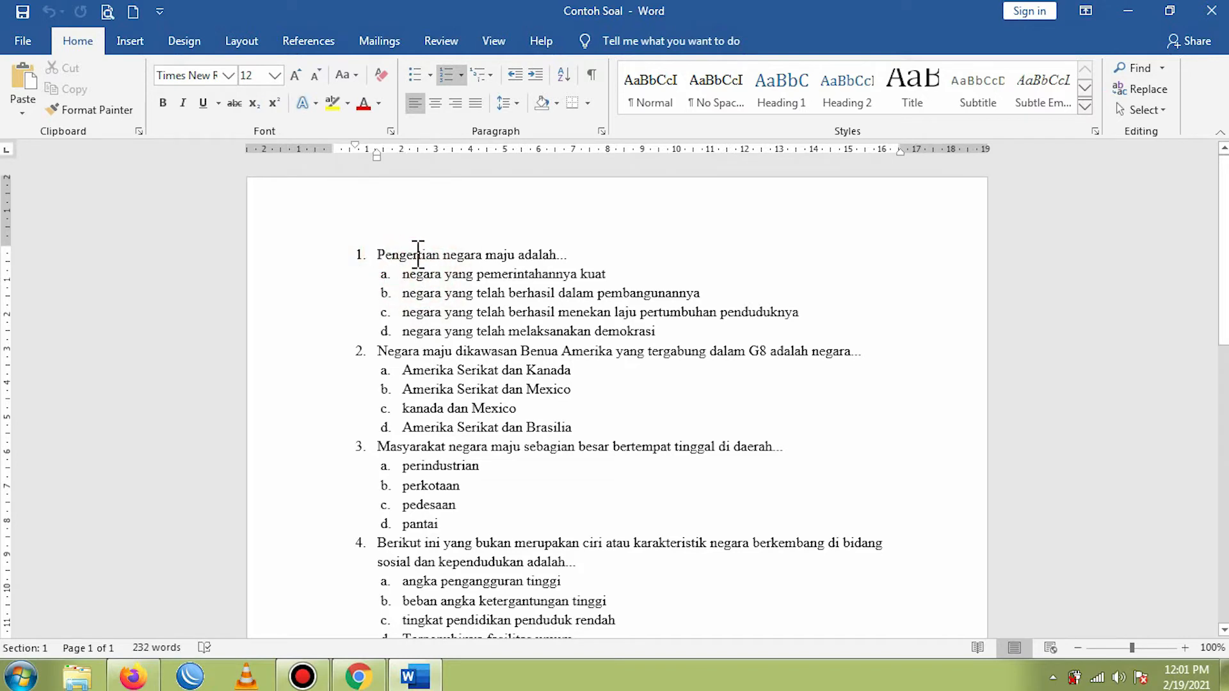
Check which numbering library formats the question numbers and the lettered answer options use, and look through the remaining questions.
{"action": "left_click", "coordinate": [356, 254]}
{"action": "left_click", "coordinate": [361, 351]}
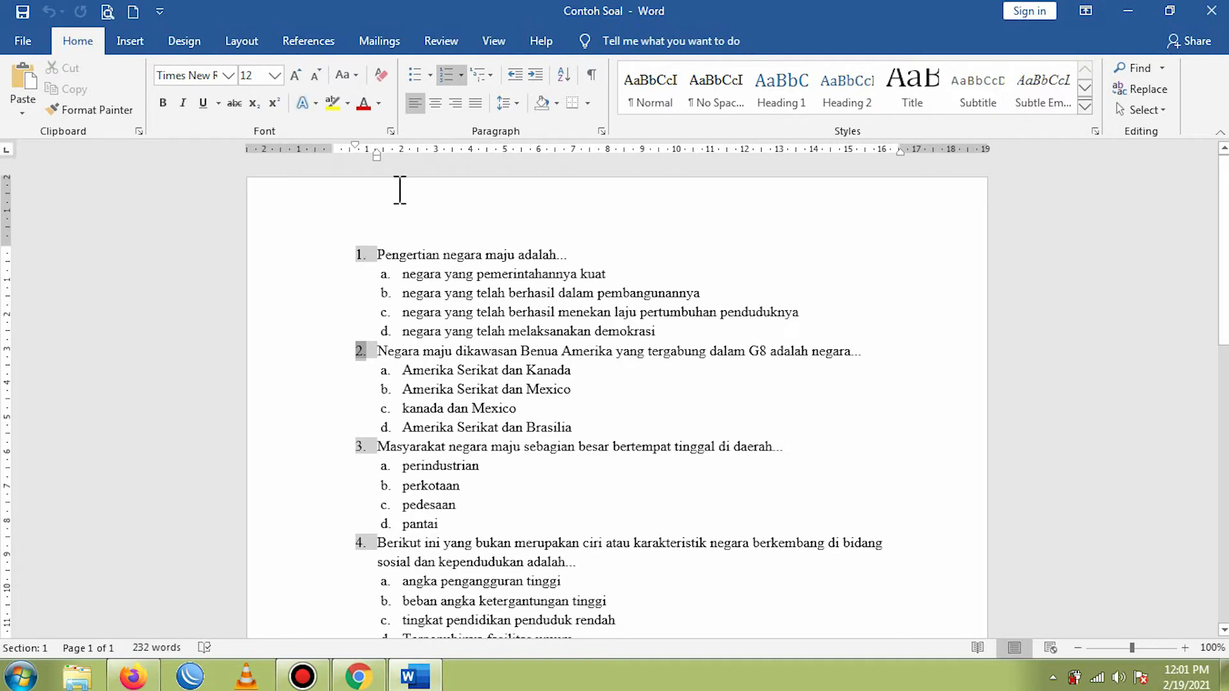
{"action": "left_click", "coordinate": [461, 76]}
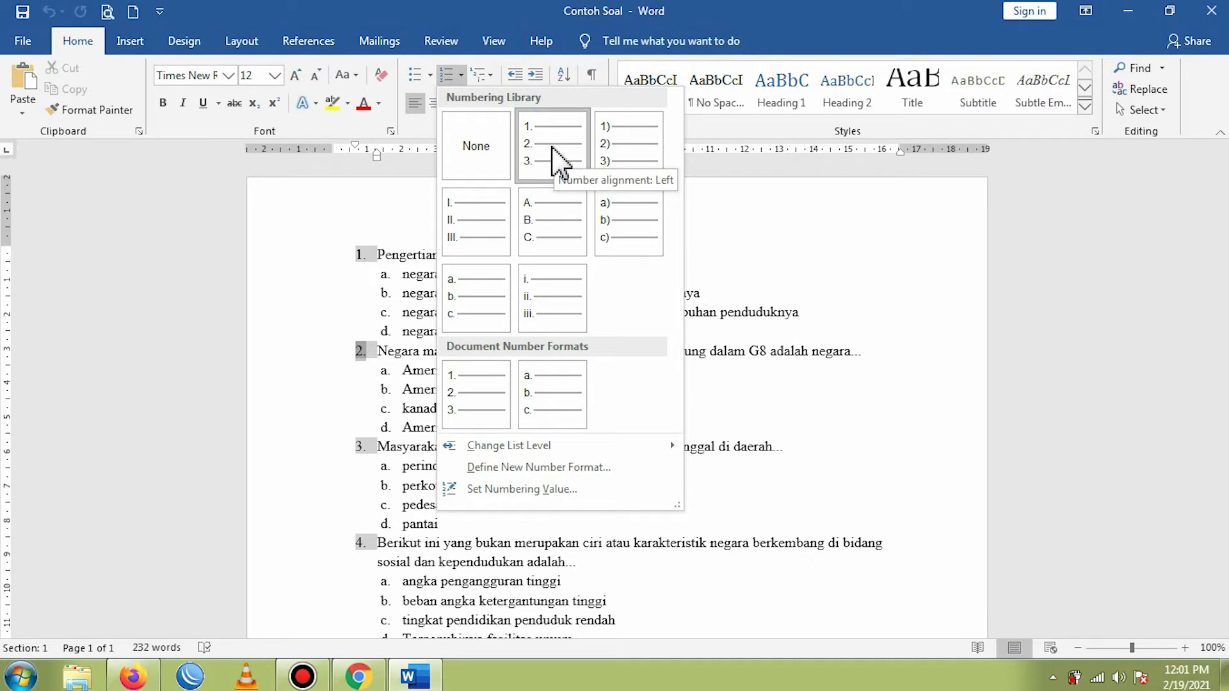
{"action": "left_click", "coordinate": [763, 242]}
{"action": "left_click", "coordinate": [458, 274]}
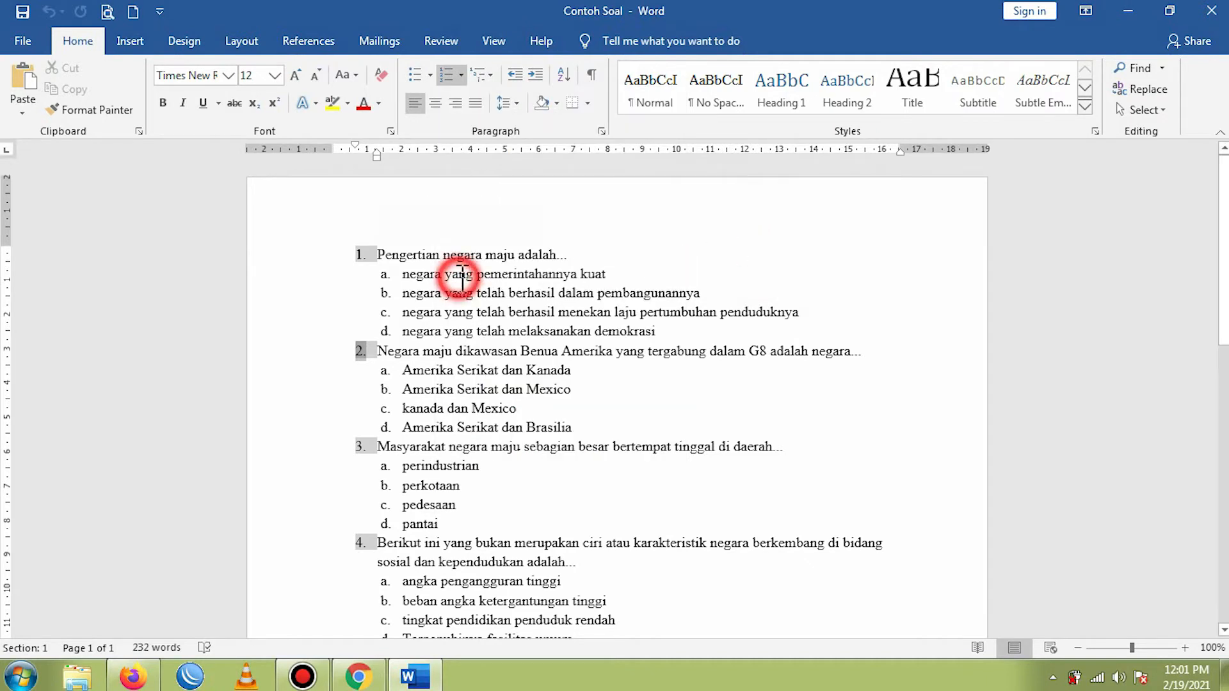
{"action": "left_click", "coordinate": [385, 274]}
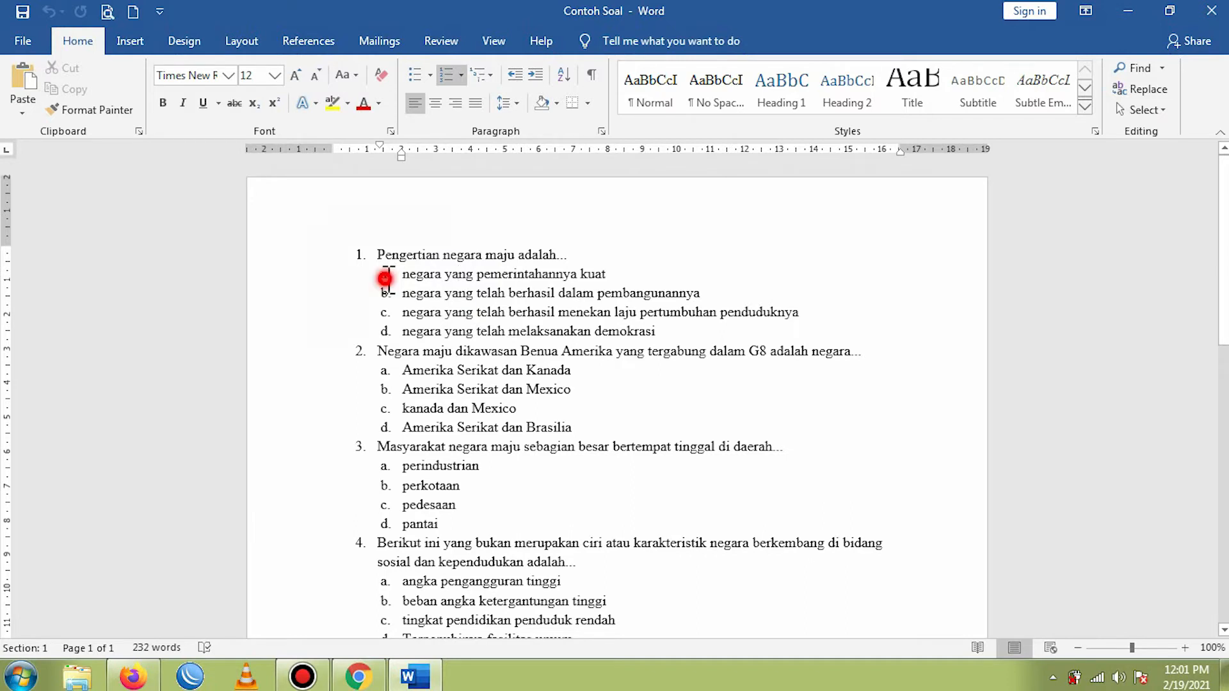
{"action": "left_click", "coordinate": [460, 75]}
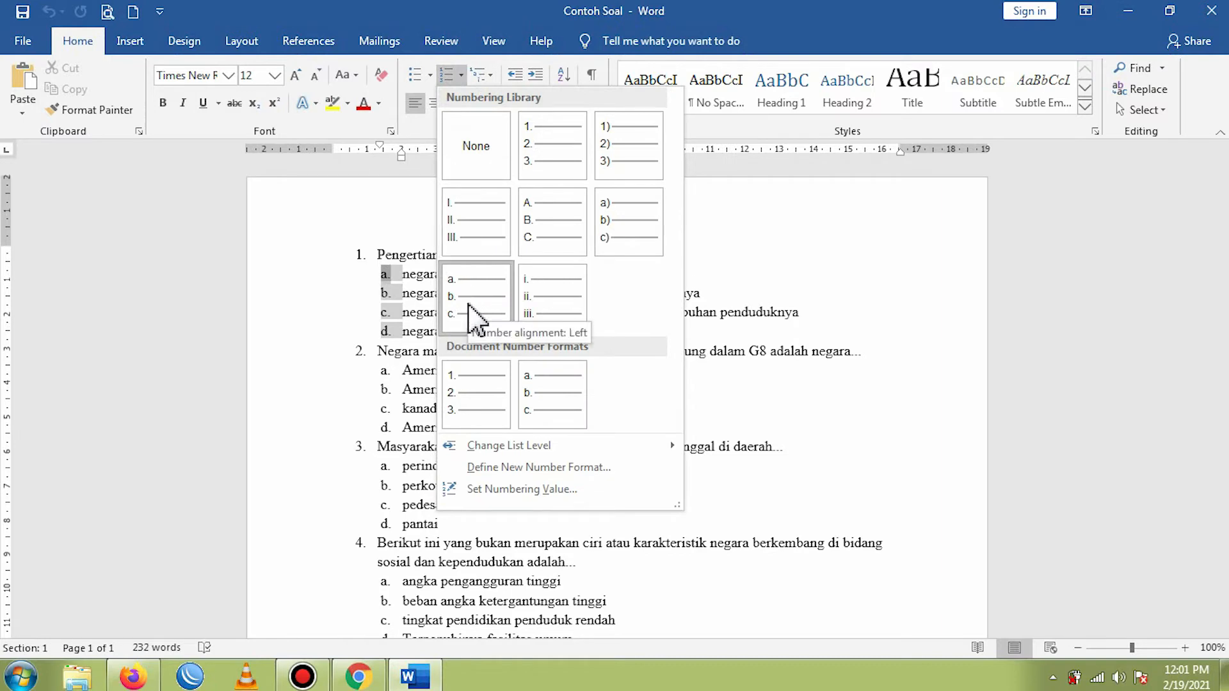
{"action": "left_click", "coordinate": [836, 266]}
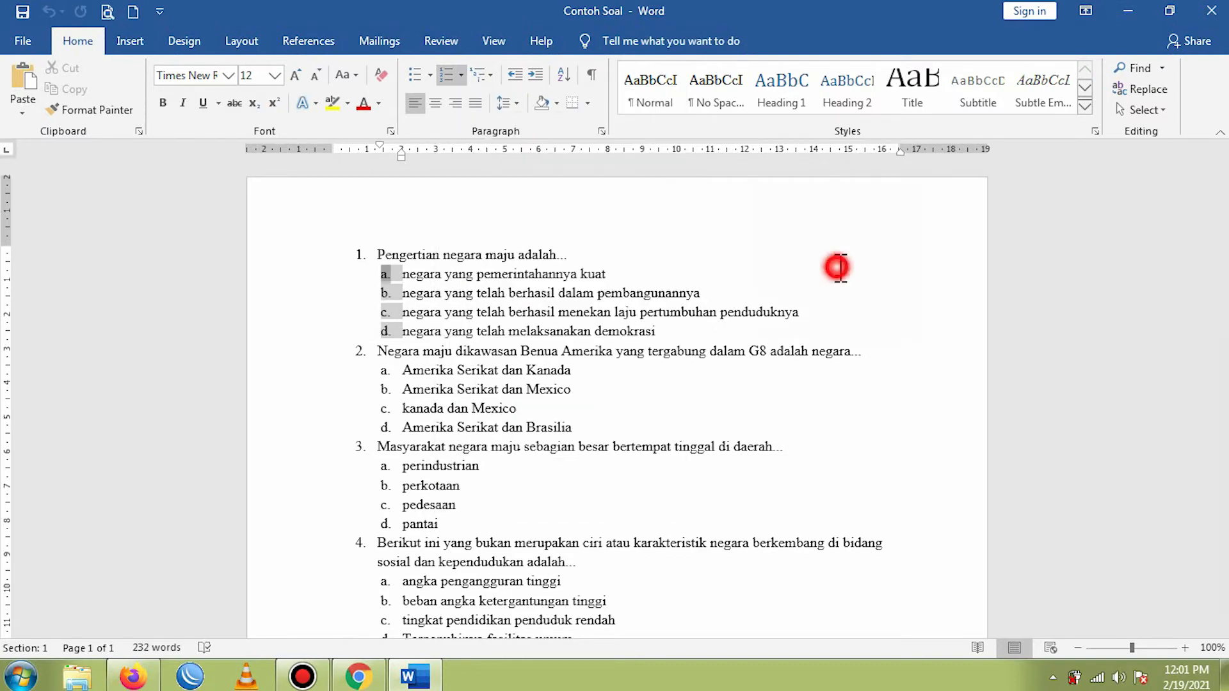
{"action": "left_click", "coordinate": [623, 291]}
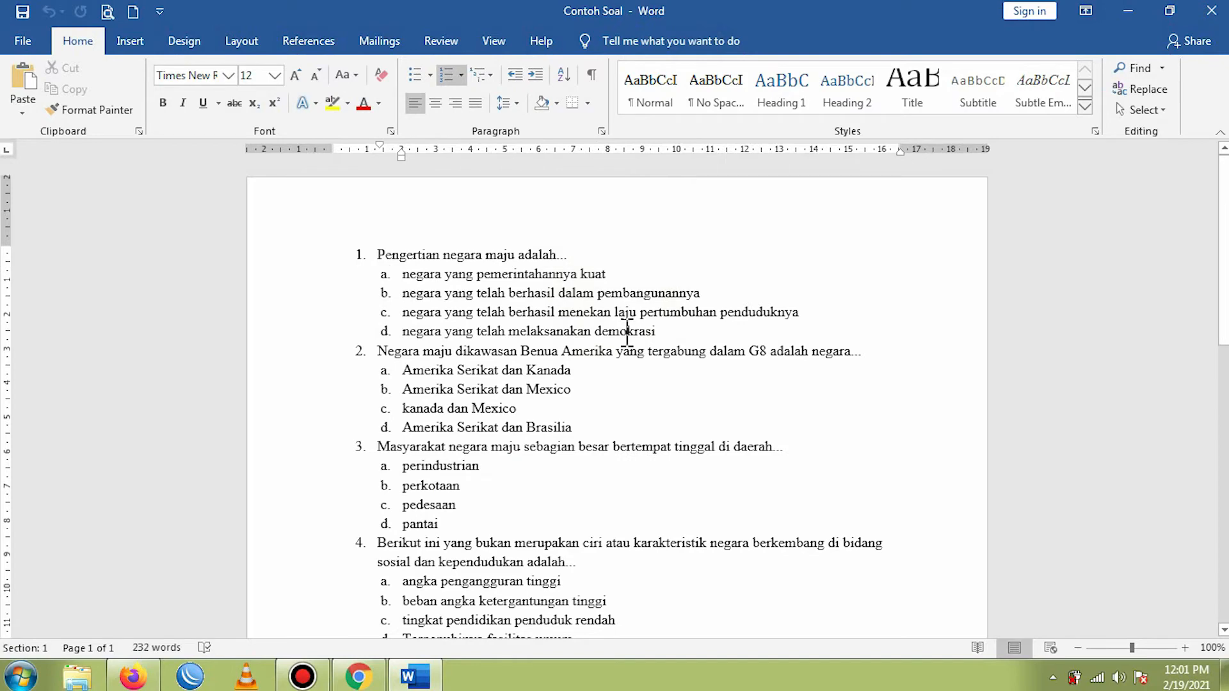
{"action": "scroll", "coordinate": [626, 336], "scroll_direction": "down", "scroll_amount": 4}
{"action": "scroll", "coordinate": [584, 416], "scroll_direction": "up", "scroll_amount": 4}
Export the document as a PDF named Soal Ulangan 2021 to the Desktop.
{"action": "left_click", "coordinate": [23, 40]}
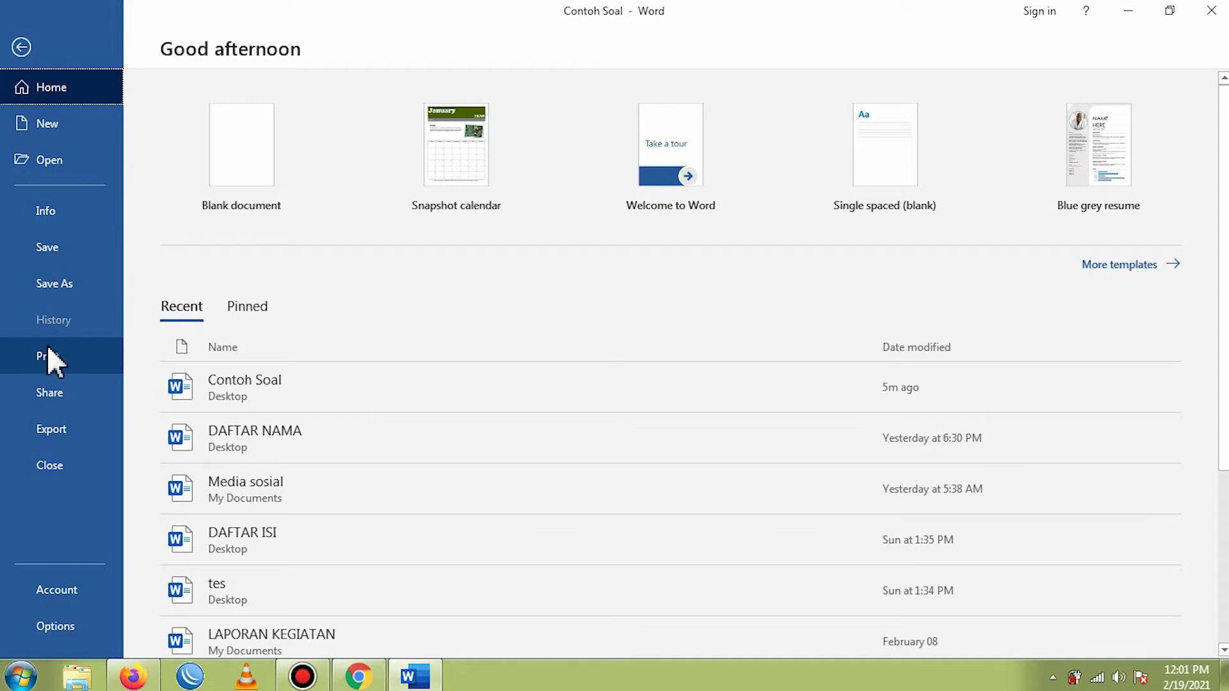
{"action": "left_click", "coordinate": [48, 429]}
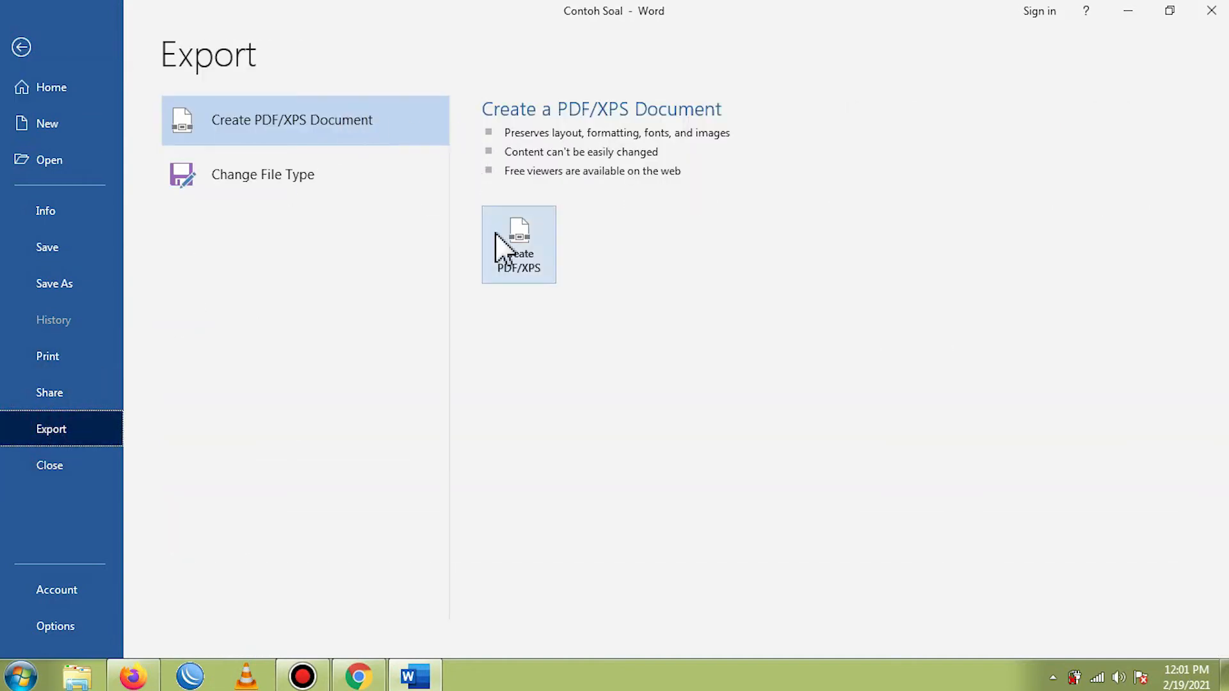
{"action": "left_click", "coordinate": [517, 259]}
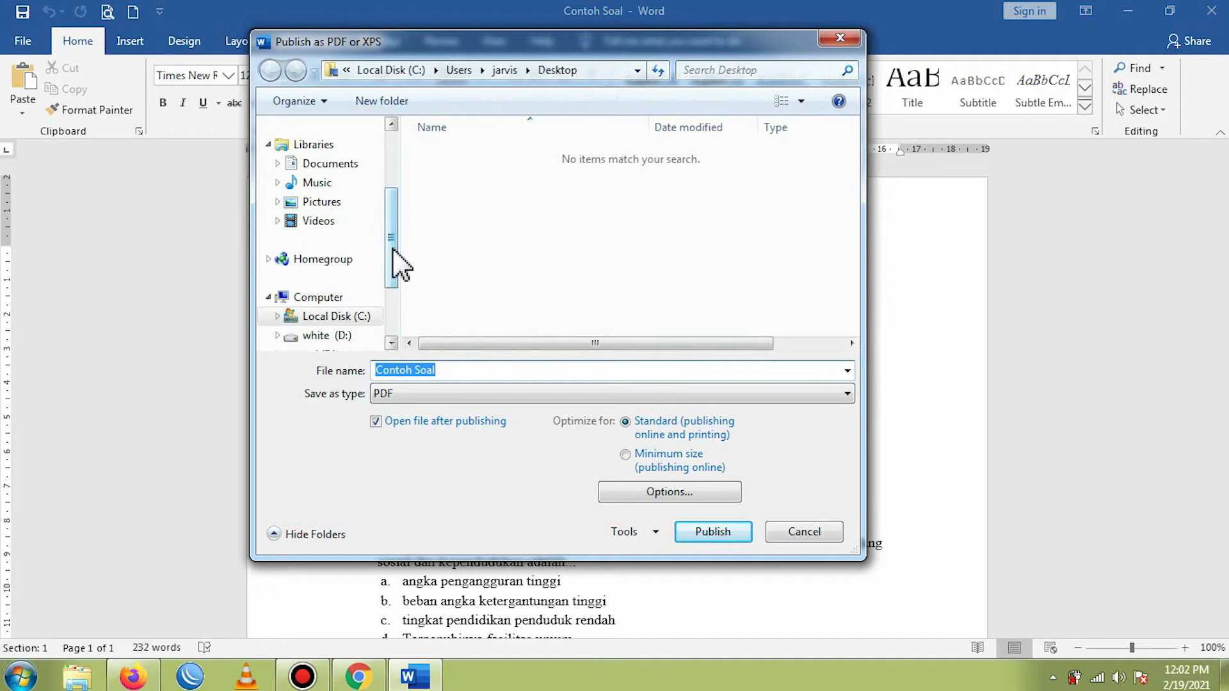
{"action": "left_click_drag", "start_coordinate": [392, 245], "coordinate": [402, 187]}
{"action": "left_click", "coordinate": [313, 191]}
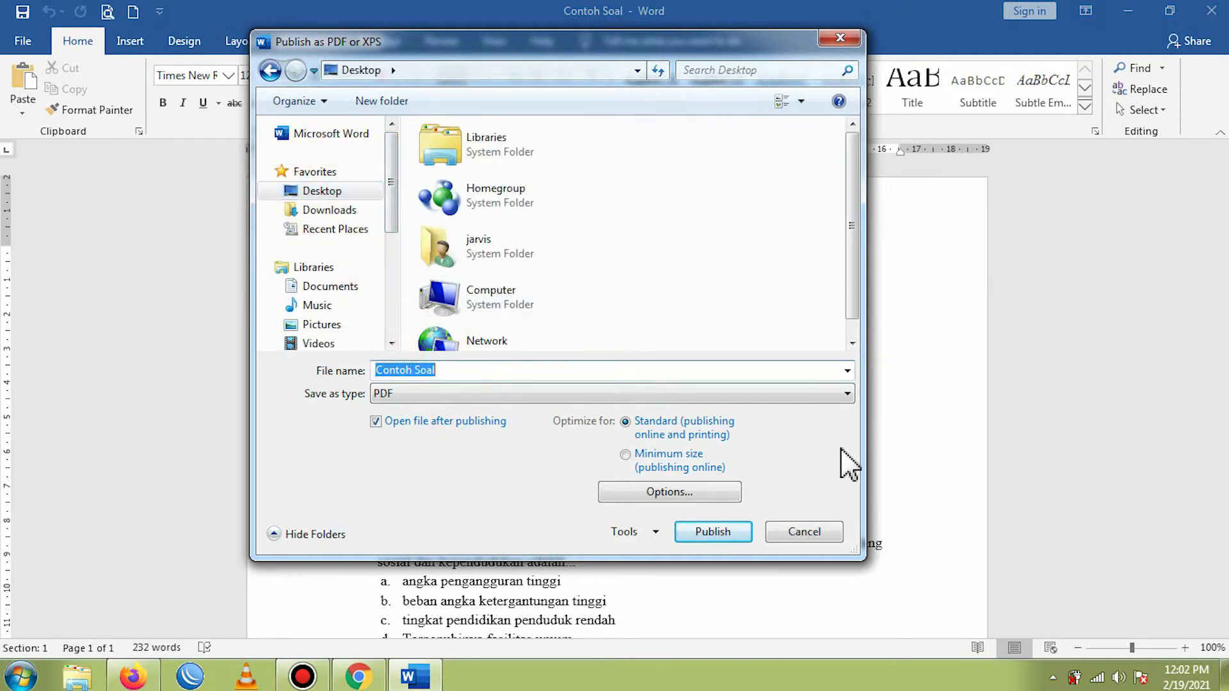
{"action": "type", "text": "Sola"}
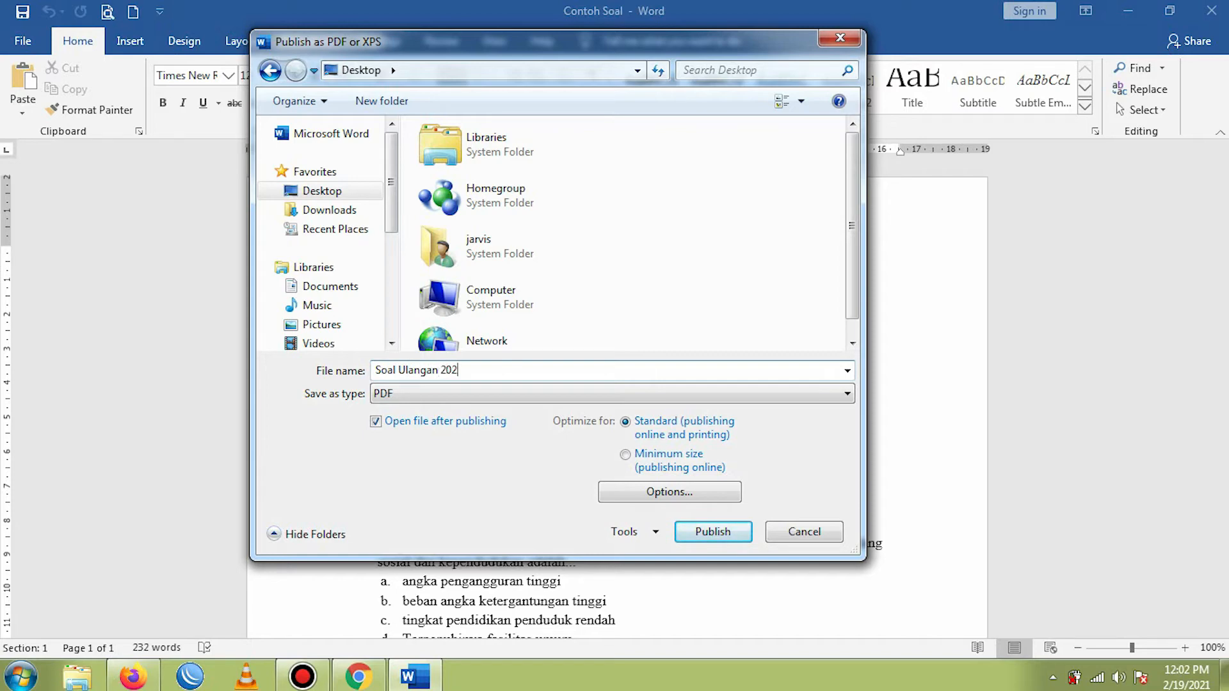
{"action": "left_click", "coordinate": [727, 537]}
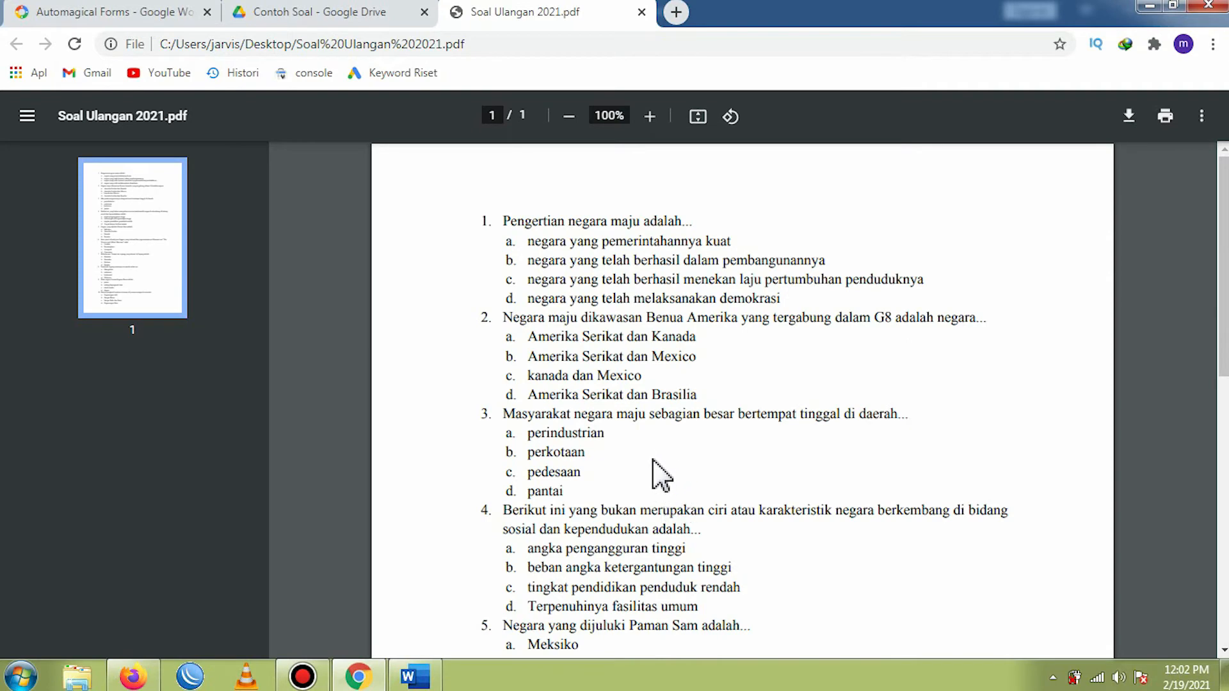
Close the published PDF, minimise the browser and close the Word document to reach the desktop.
{"action": "left_click", "coordinate": [641, 13]}
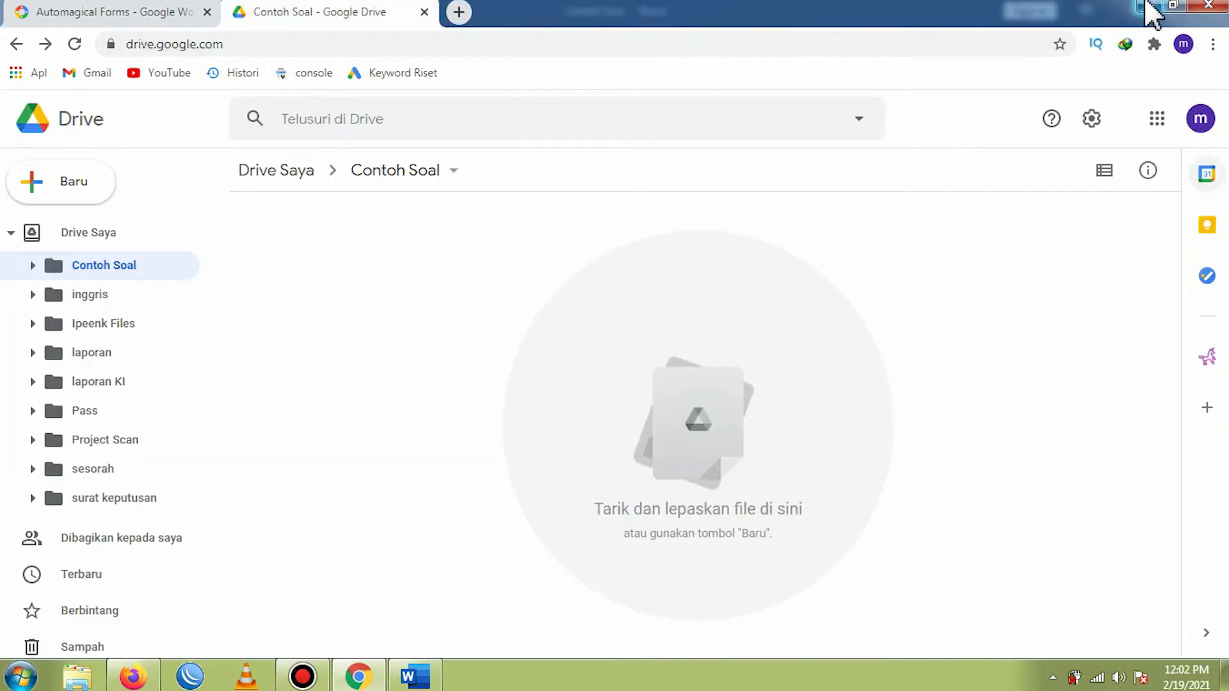
{"action": "left_click", "coordinate": [1148, 6]}
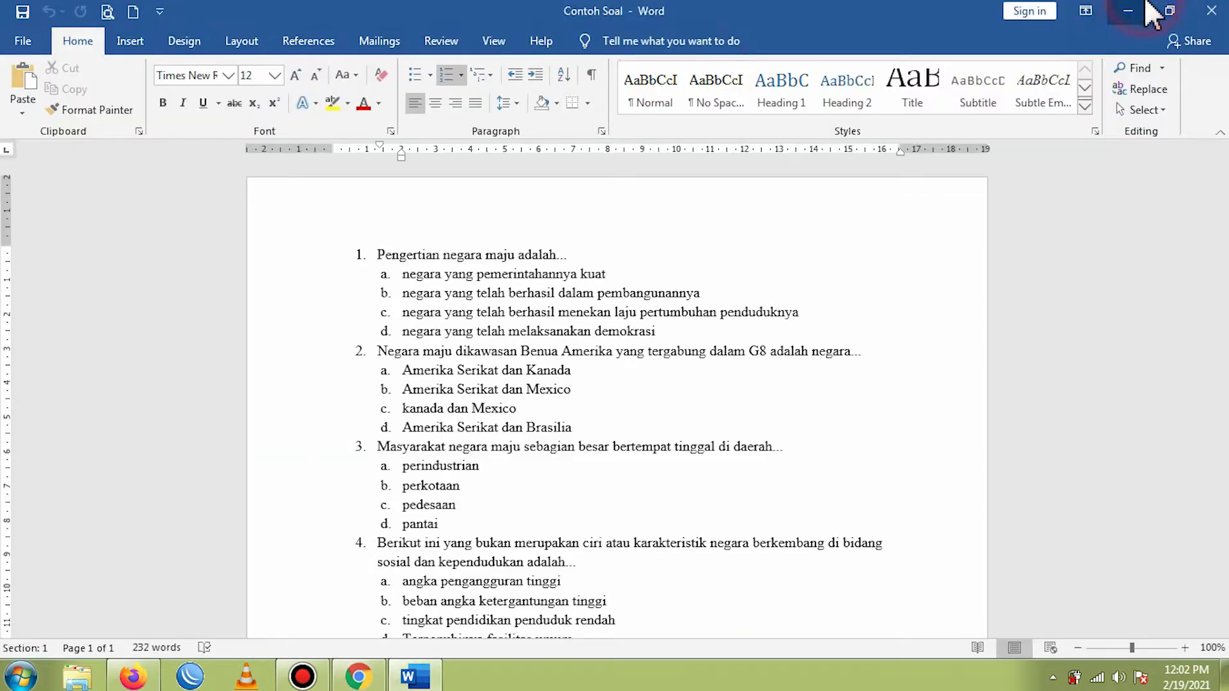
{"action": "left_click", "coordinate": [1220, 25]}
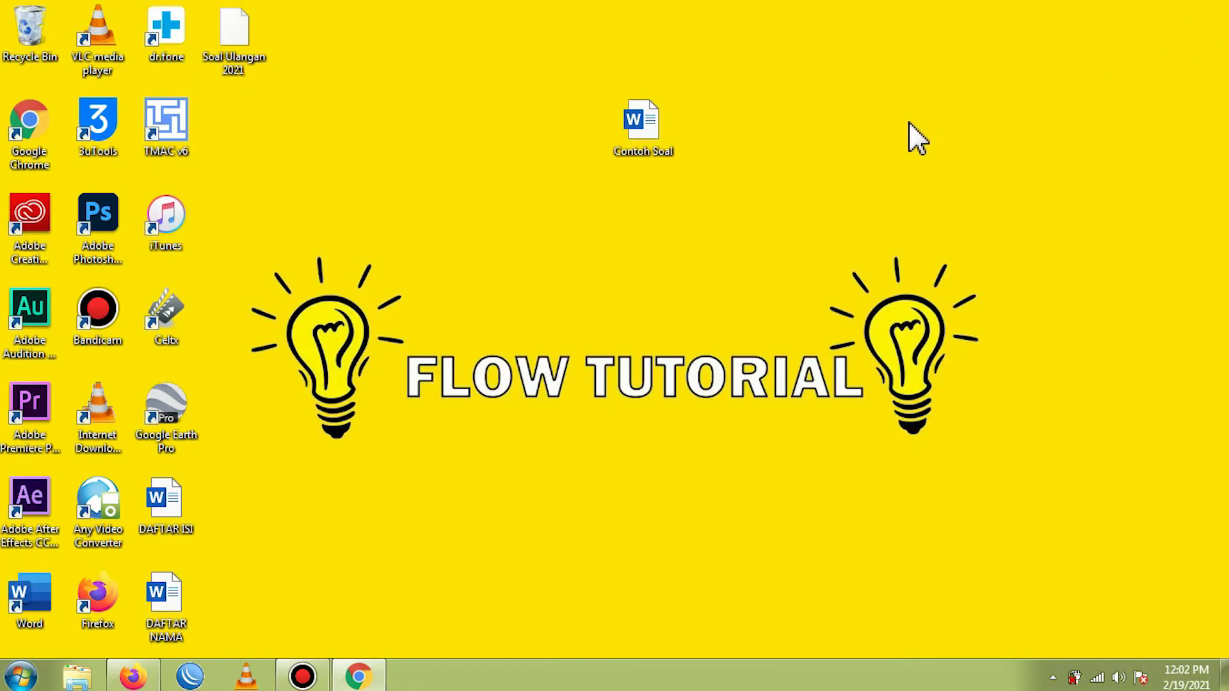
Refresh the desktop and place the Soal Ulangan 2021 file beside the Contoh Soal document.
{"action": "right_click", "coordinate": [830, 126]}
{"action": "left_click", "coordinate": [870, 217]}
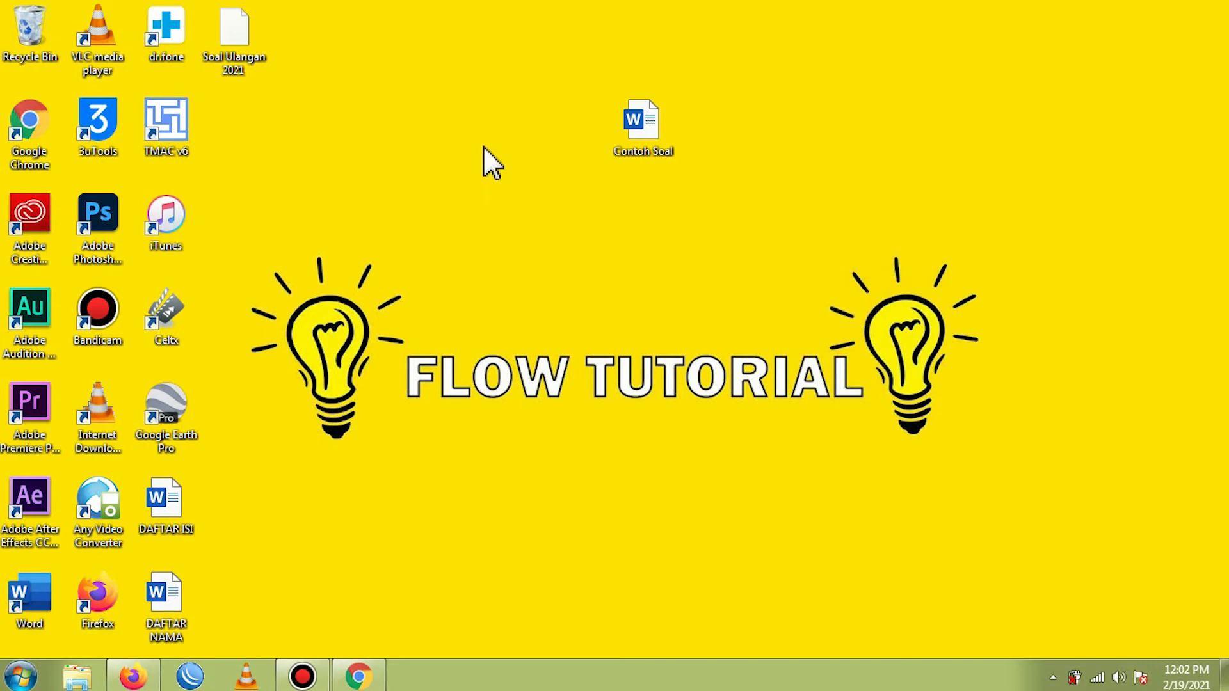
{"action": "left_click_drag", "start_coordinate": [244, 38], "coordinate": [735, 143]}
{"action": "left_click", "coordinate": [840, 141]}
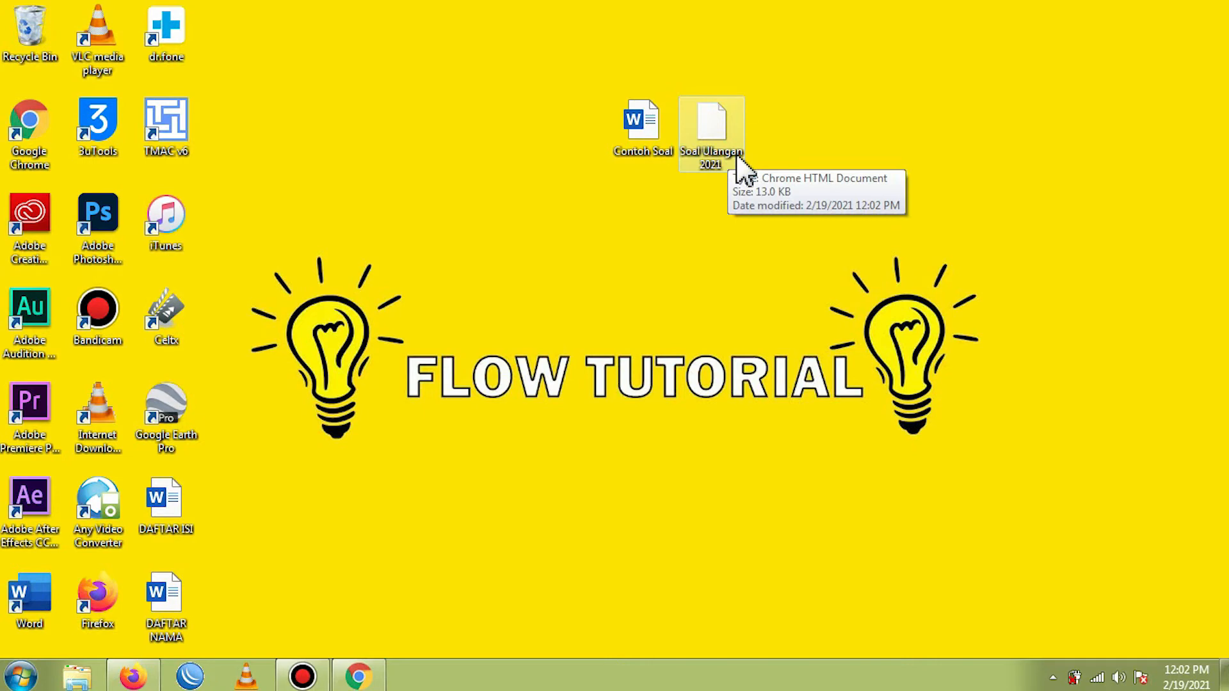
Upload the Soal Ulangan 2021 PDF from the desktop into the Contoh Soal folder in Google Drive and dismiss the upload notice.
{"action": "left_click", "coordinate": [368, 677]}
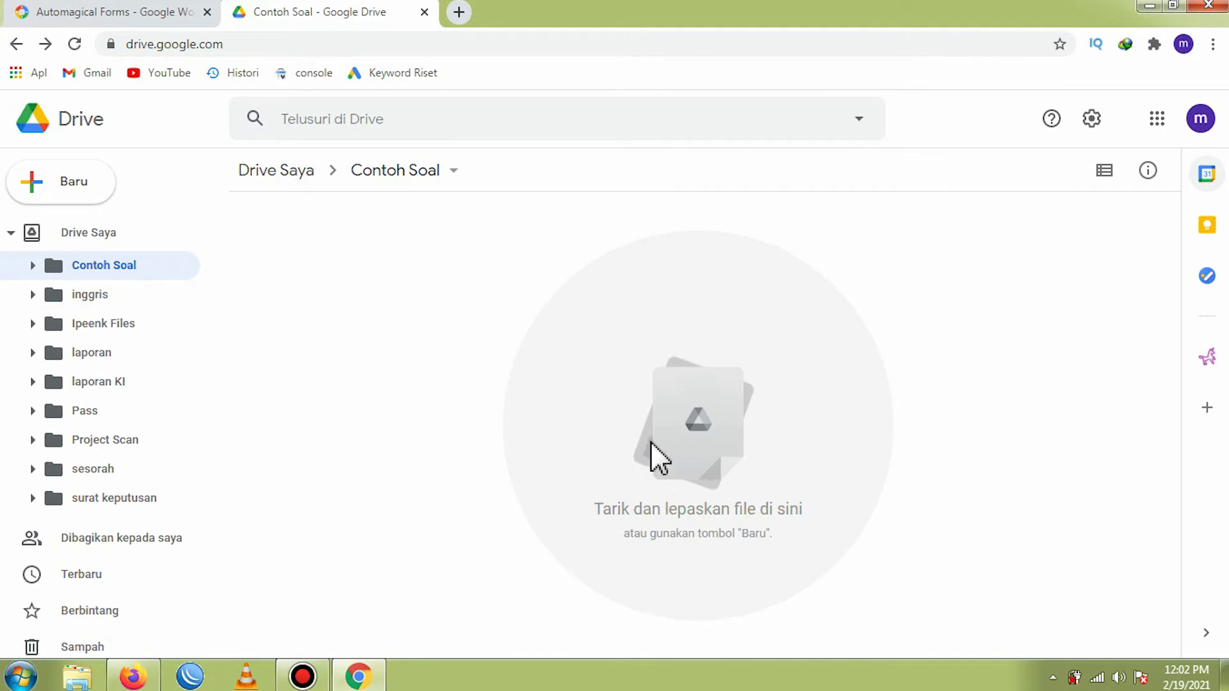
{"action": "left_click", "coordinate": [1149, 5]}
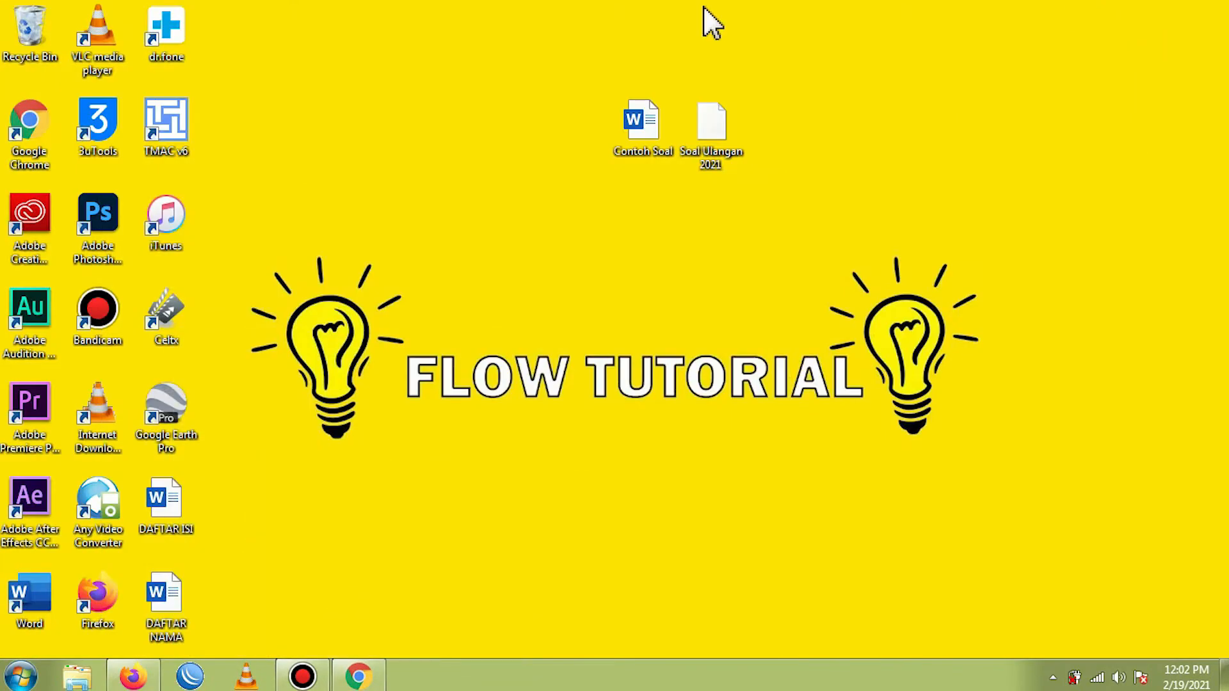
{"action": "left_click", "coordinate": [717, 127]}
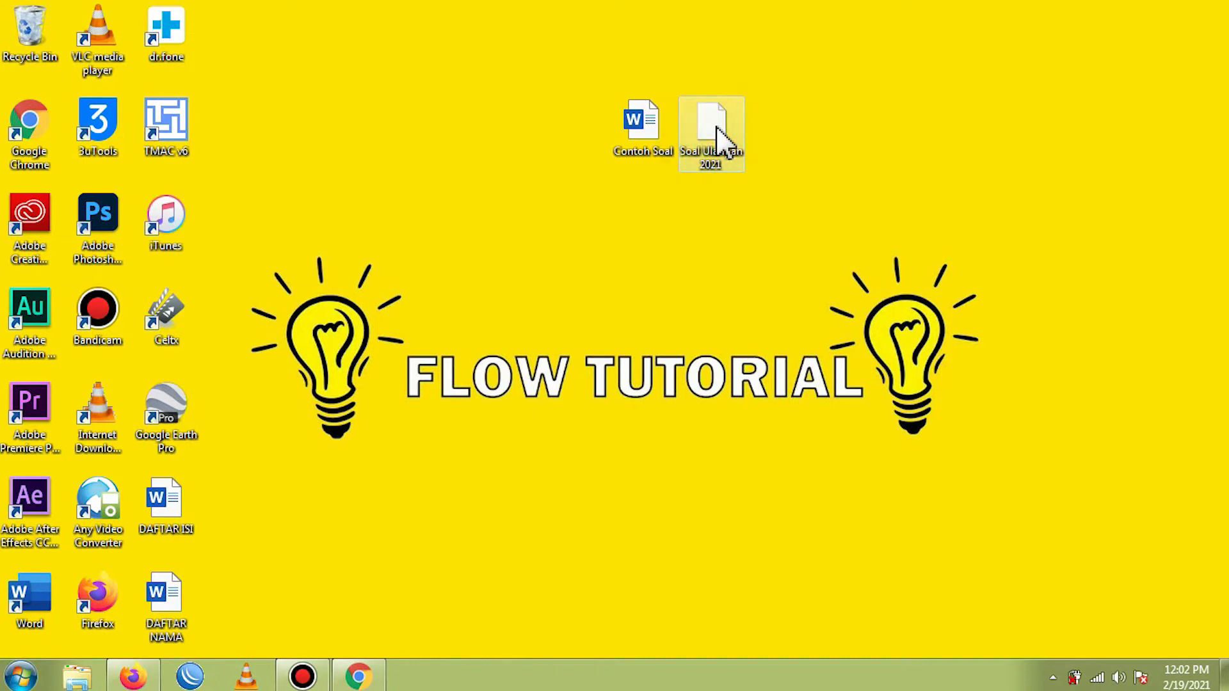
{"action": "left_click_drag", "start_coordinate": [717, 127], "coordinate": [687, 455]}
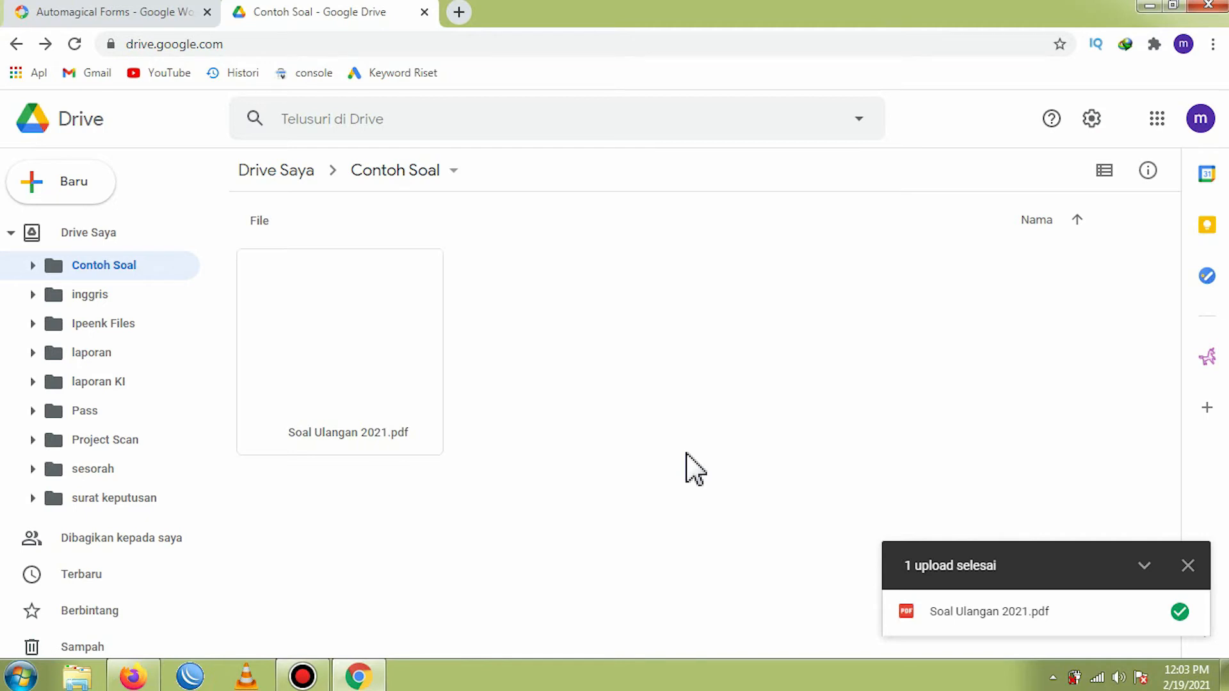
{"action": "left_click", "coordinate": [1187, 566]}
{"action": "left_click", "coordinate": [570, 372]}
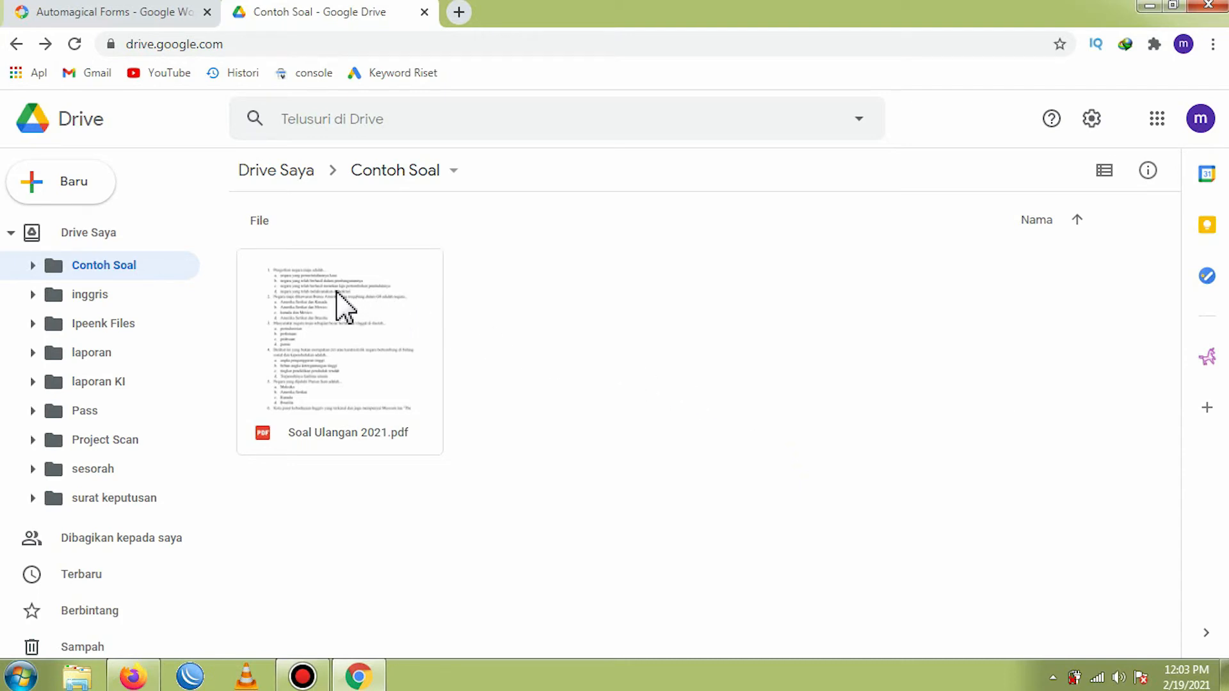
Open Automagical Forms for Soal Ulangan 2021.pdf and allow the add-on to access the file.
{"action": "left_click", "coordinate": [327, 435]}
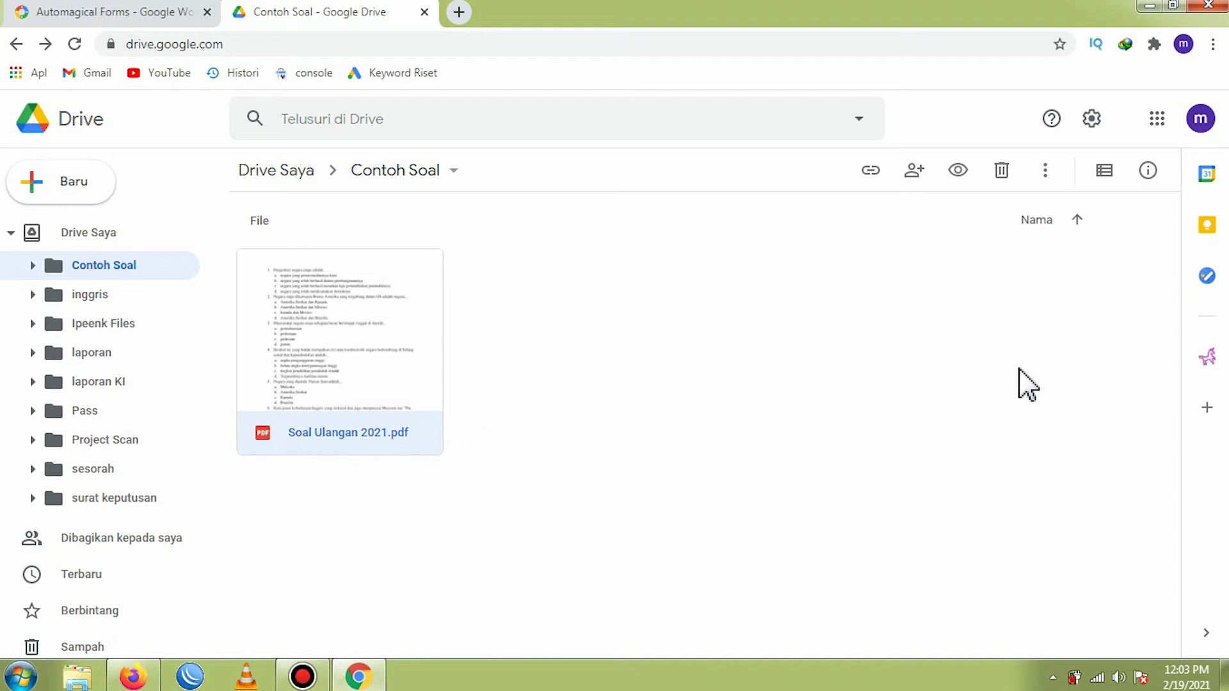
{"action": "left_click", "coordinate": [1208, 359]}
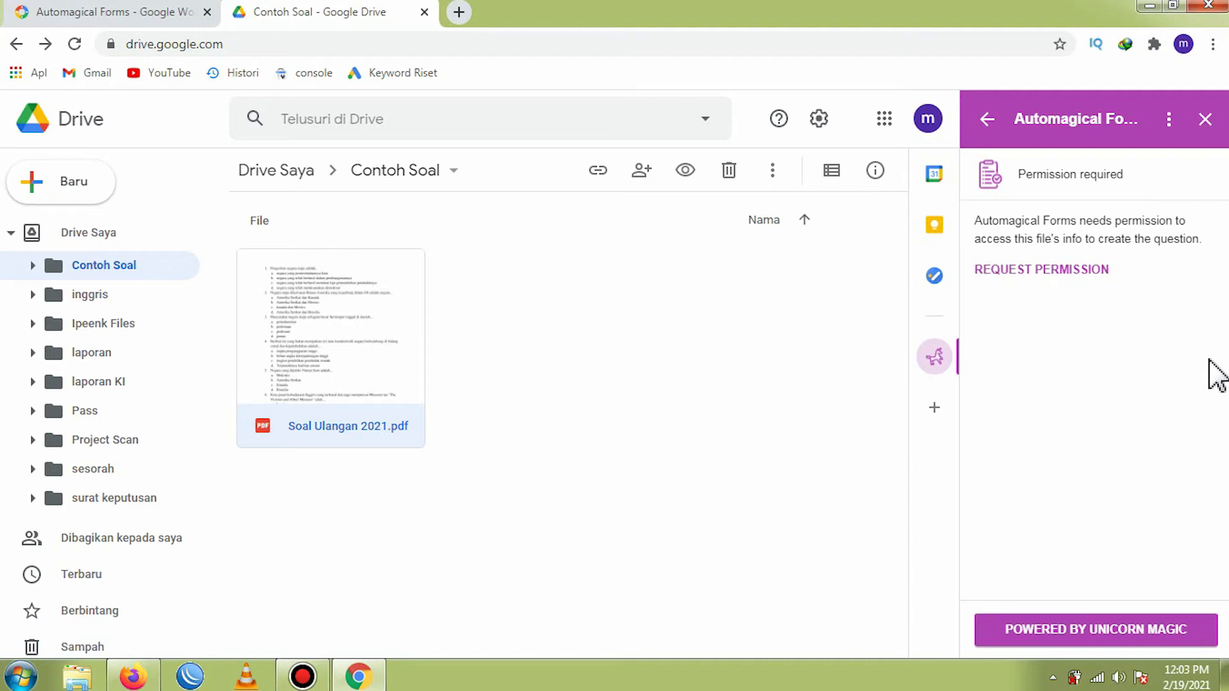
{"action": "left_click", "coordinate": [1063, 270]}
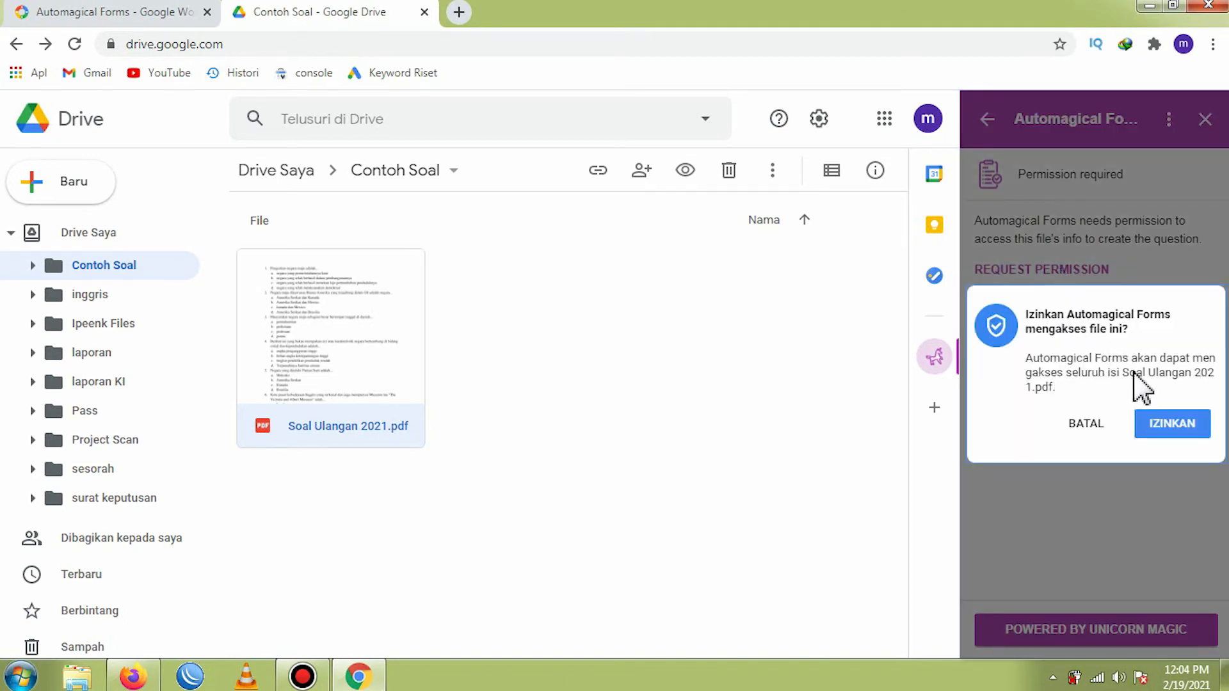
{"action": "left_click", "coordinate": [1163, 425]}
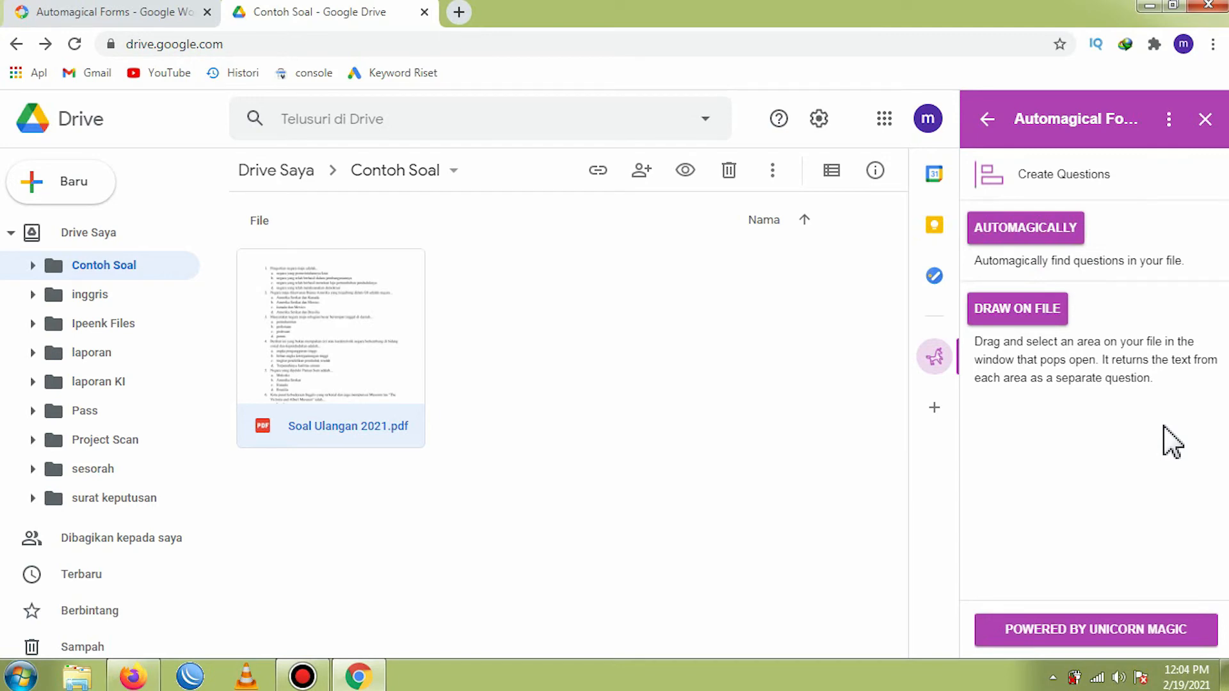
Find the PDF's questions with the Automagically option and expand the question list beyond question 5.
{"action": "left_click", "coordinate": [1003, 229]}
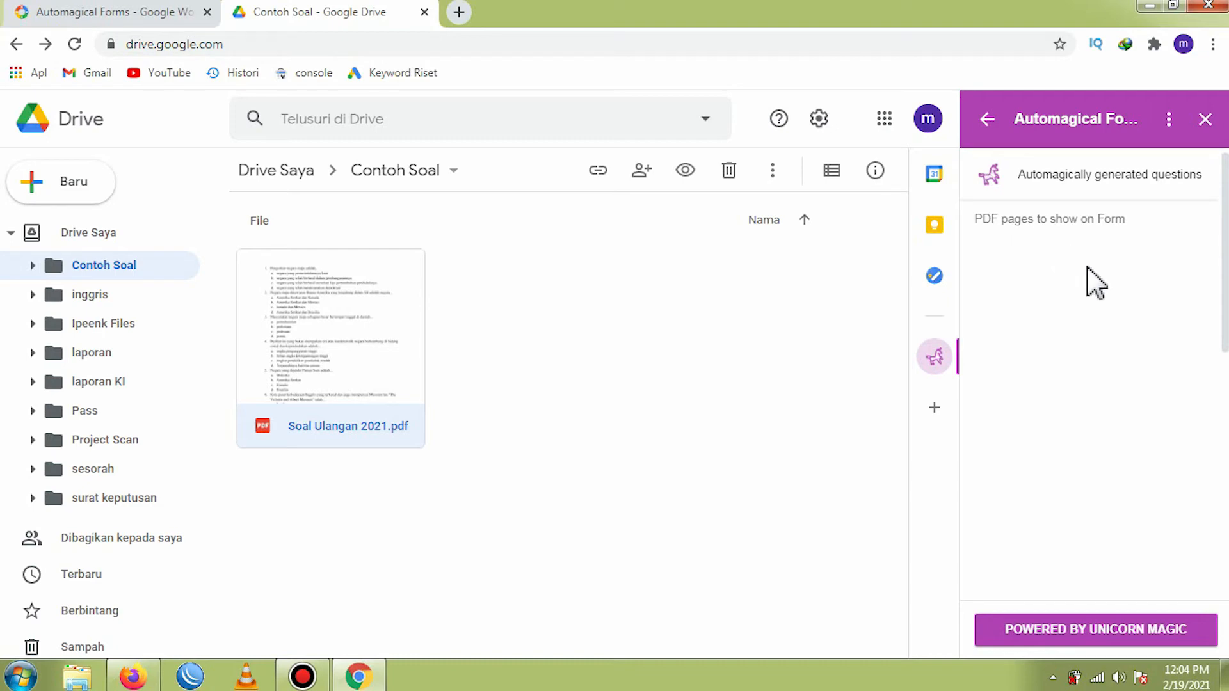
{"action": "scroll", "coordinate": [1111, 283], "scroll_direction": "down", "scroll_amount": 2}
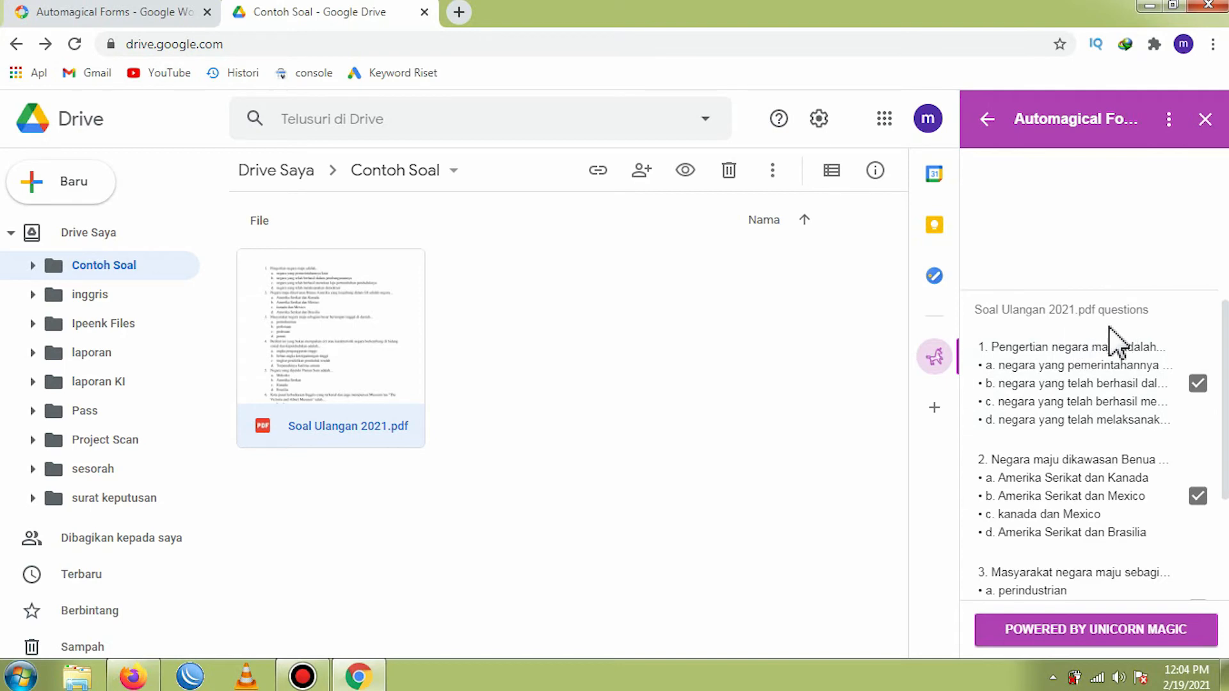
{"action": "scroll", "coordinate": [1066, 343], "scroll_direction": "down", "scroll_amount": 2}
{"action": "scroll", "coordinate": [1065, 356], "scroll_direction": "down", "scroll_amount": 4}
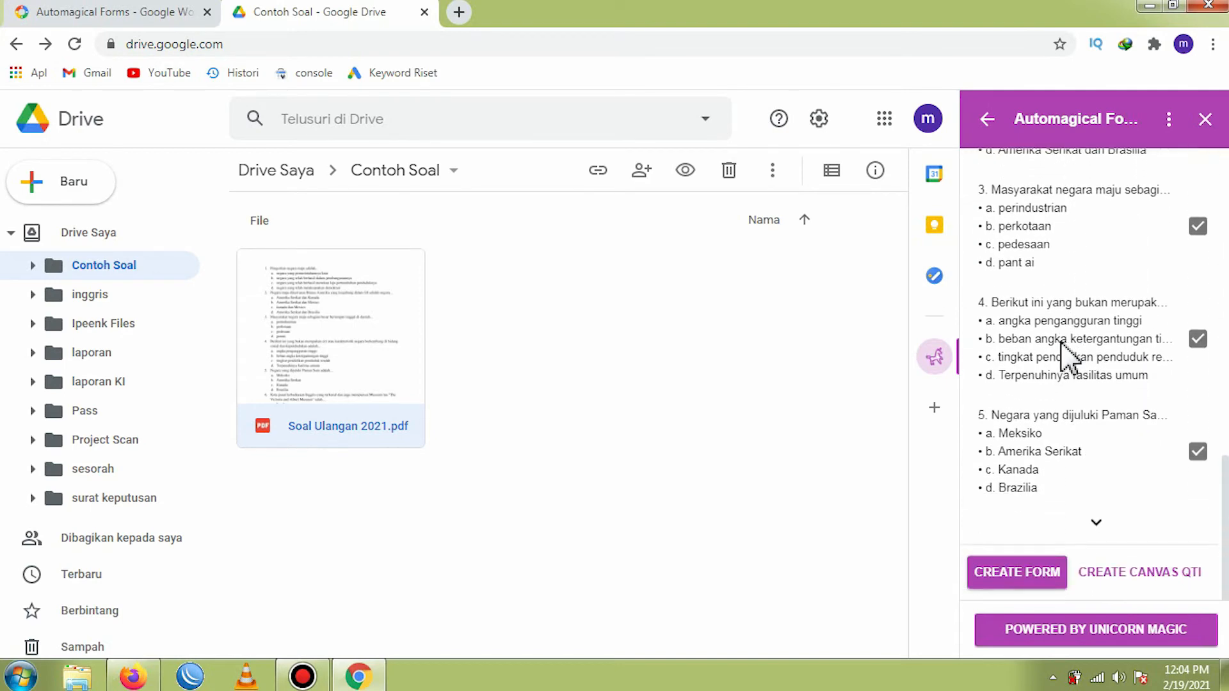
{"action": "left_click", "coordinate": [1093, 524]}
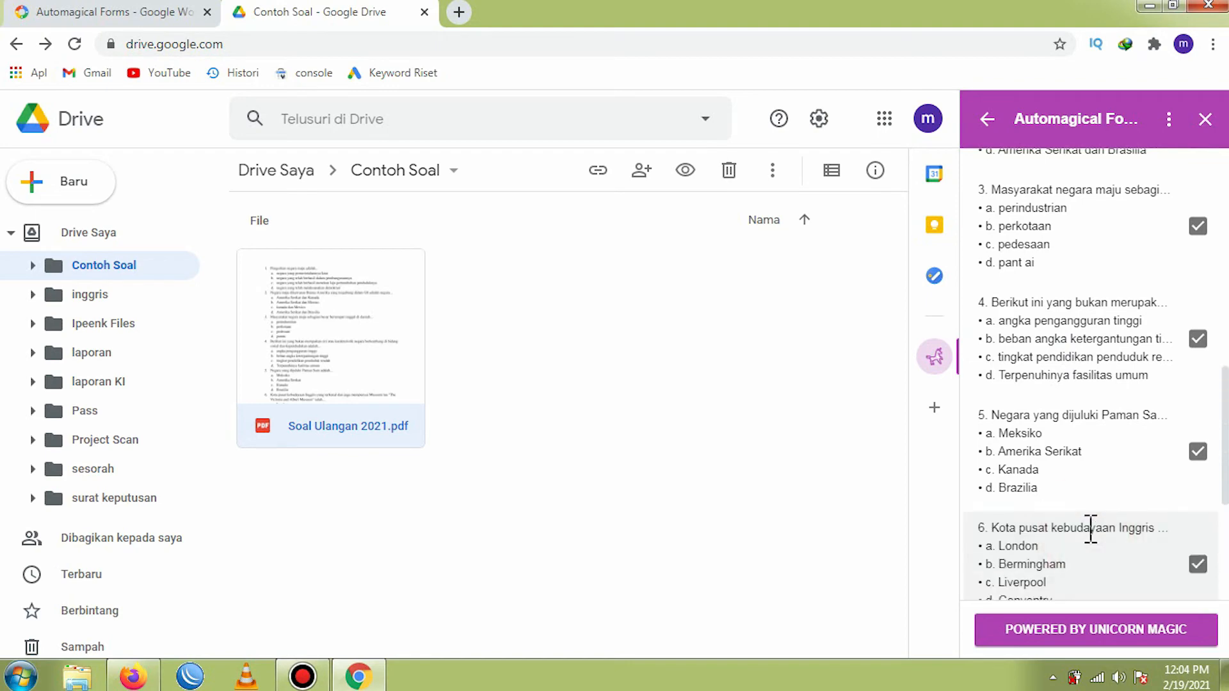
Review the generated questions, keep all of them selected, and create the form.
{"action": "scroll", "coordinate": [1091, 528], "scroll_direction": "down", "scroll_amount": 9}
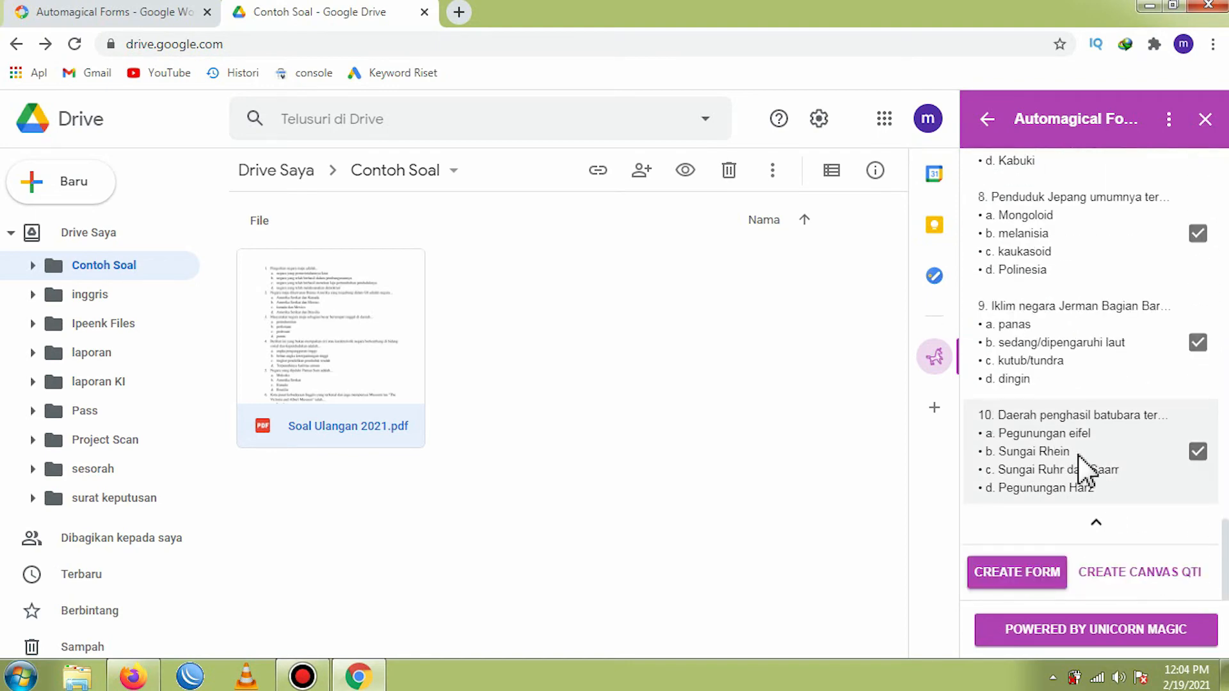
{"action": "scroll", "coordinate": [1070, 467], "scroll_direction": "up", "scroll_amount": 2}
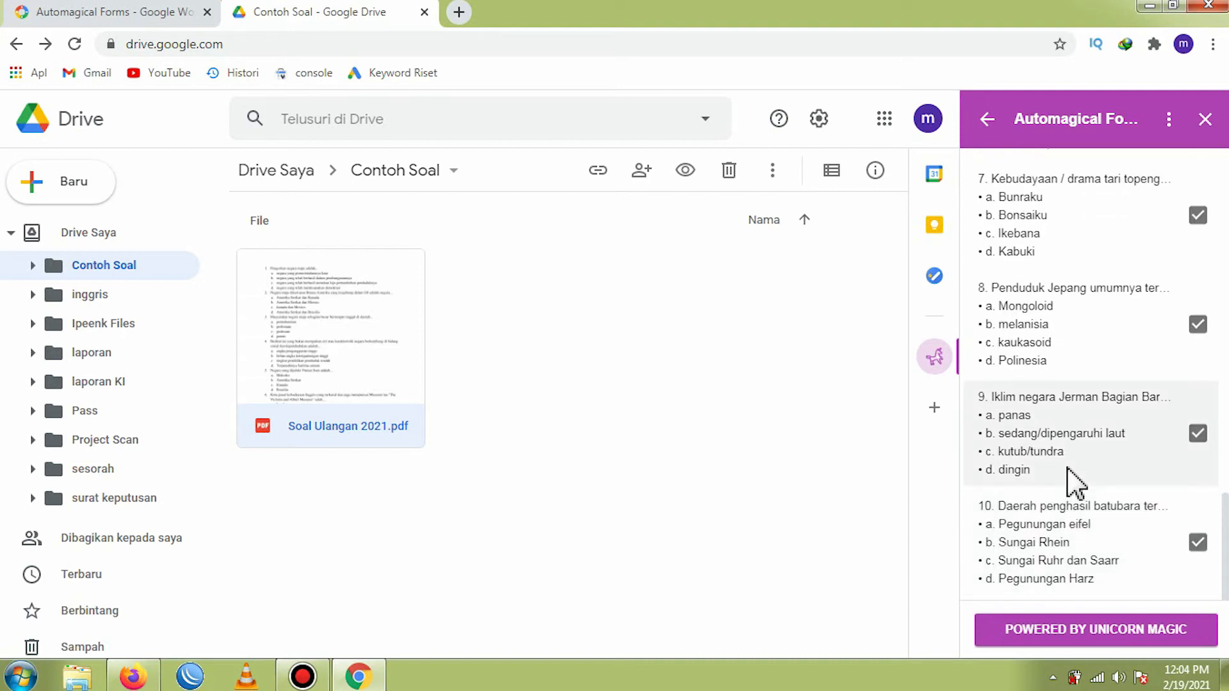
{"action": "scroll", "coordinate": [1068, 470], "scroll_direction": "up", "scroll_amount": 4}
{"action": "scroll", "coordinate": [1068, 470], "scroll_direction": "up", "scroll_amount": 5}
{"action": "scroll", "coordinate": [1068, 474], "scroll_direction": "up", "scroll_amount": 4}
{"action": "scroll", "coordinate": [1070, 477], "scroll_direction": "down", "scroll_amount": 14}
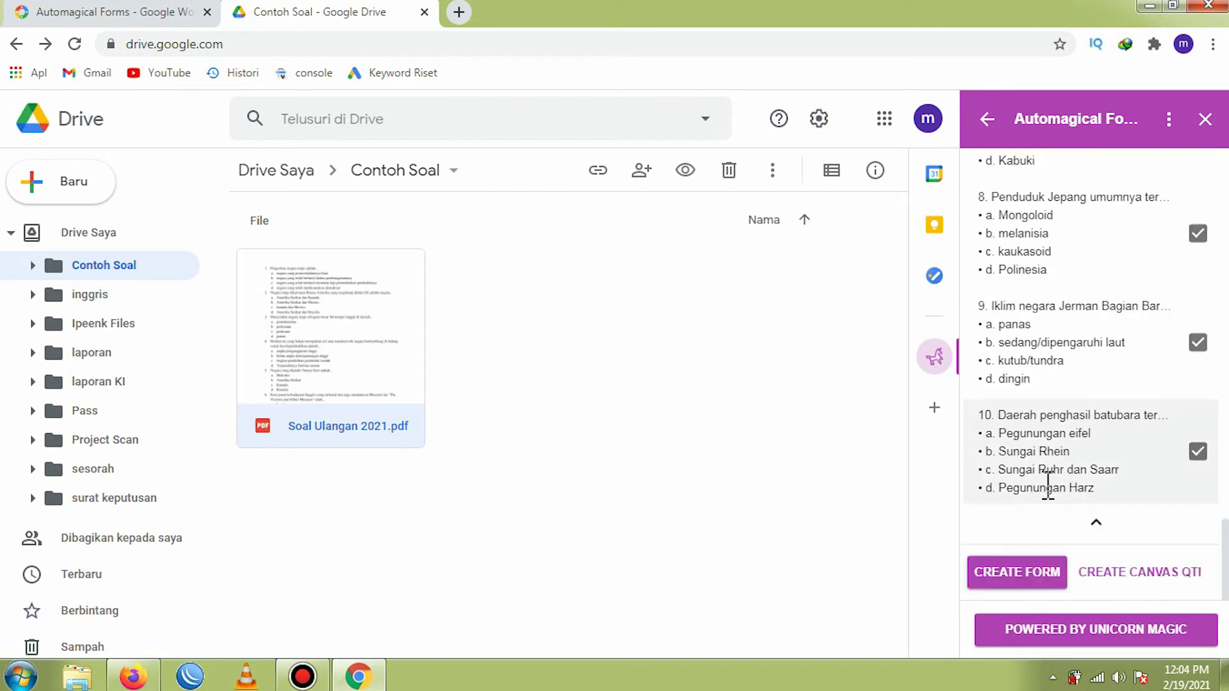
{"action": "left_click", "coordinate": [1022, 581]}
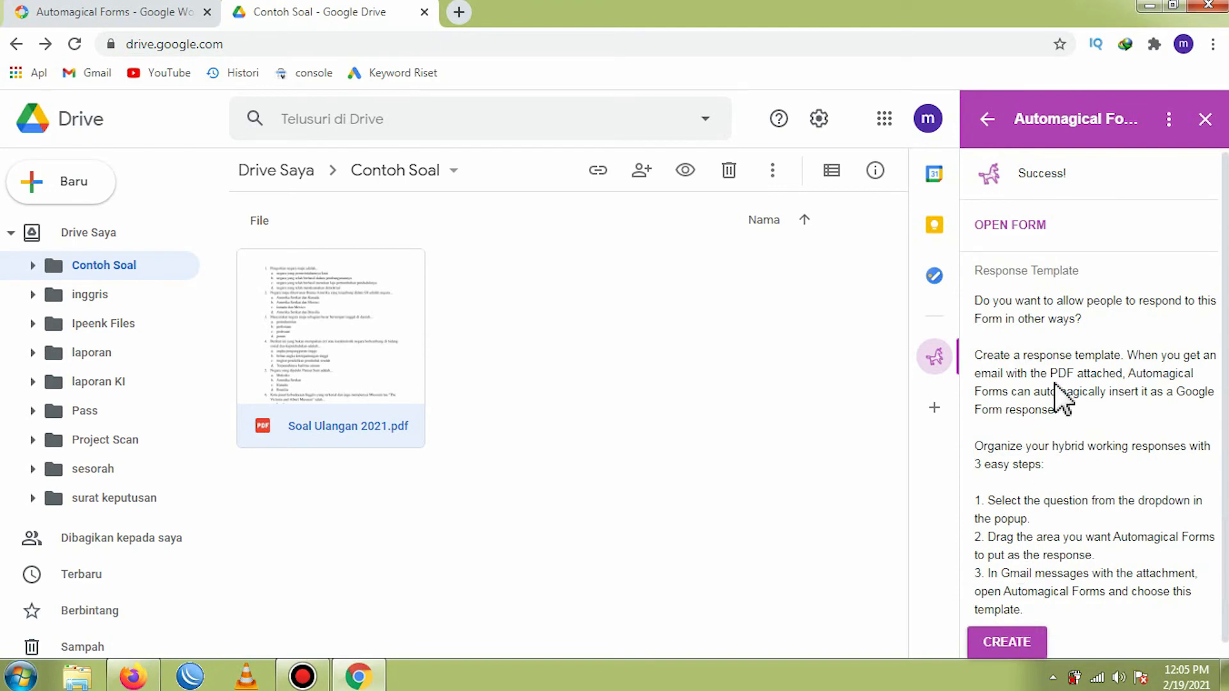
Open the newly created form and look through its imported questions from number 1 to number 10.
{"action": "left_click", "coordinate": [1019, 225]}
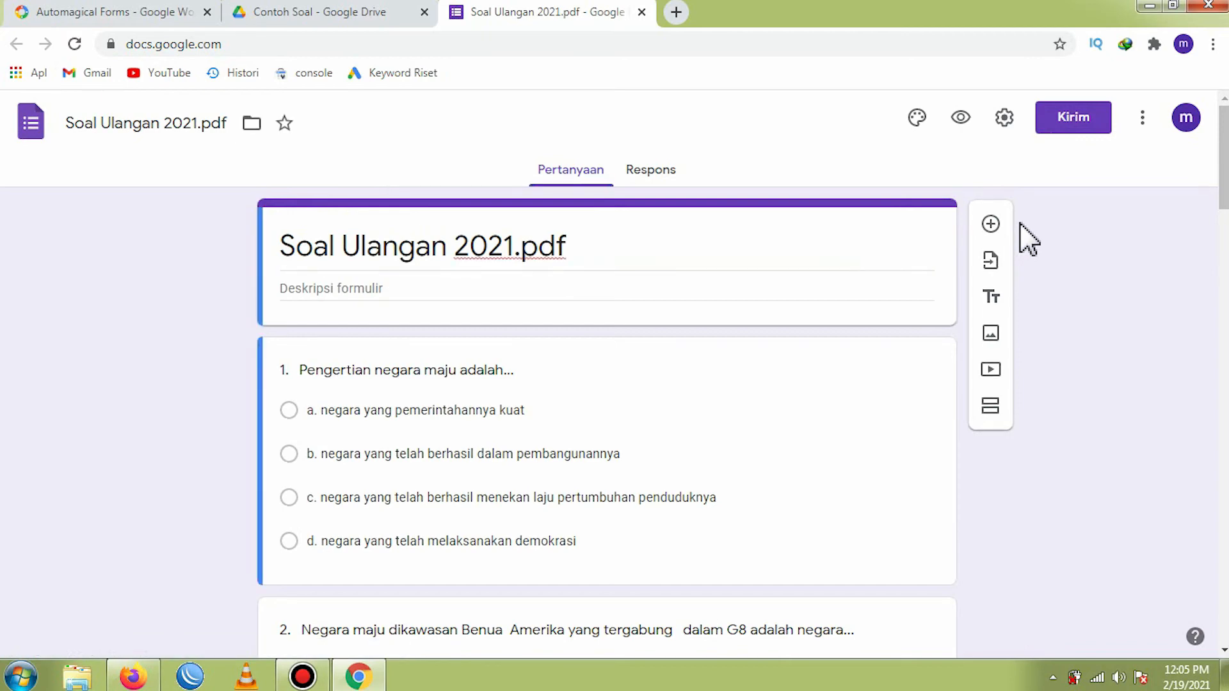
{"action": "scroll", "coordinate": [666, 320], "scroll_direction": "down", "scroll_amount": 8}
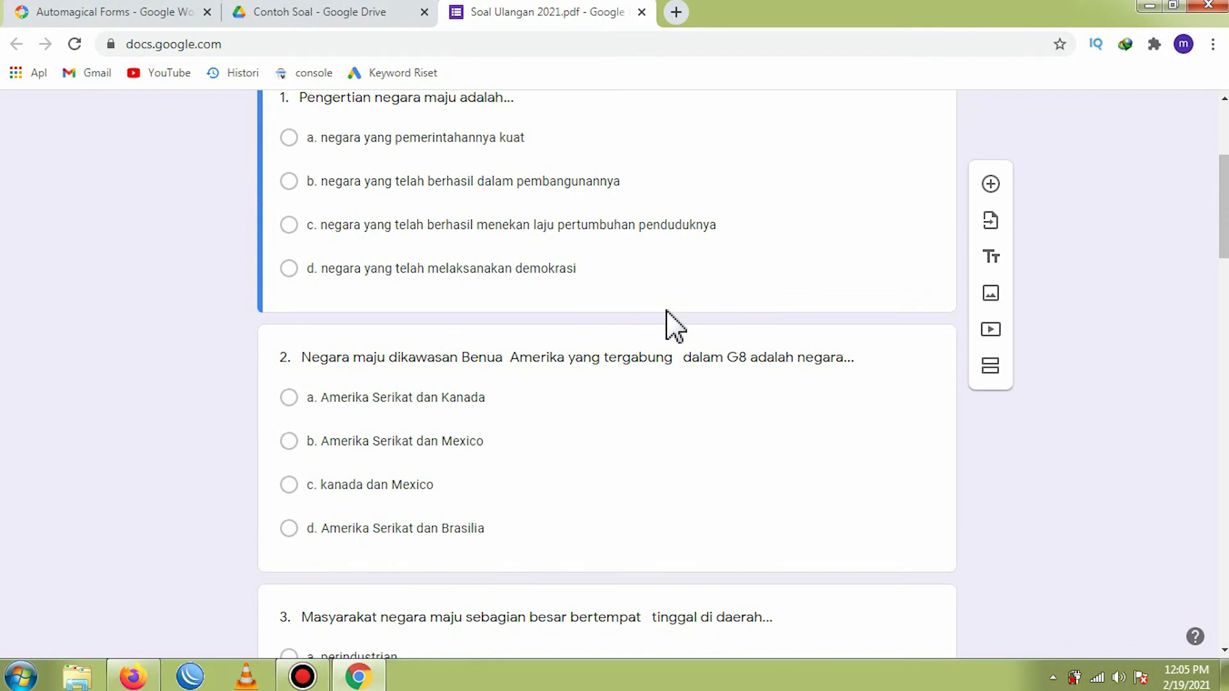
{"action": "scroll", "coordinate": [665, 320], "scroll_direction": "down", "scroll_amount": 4}
{"action": "scroll", "coordinate": [666, 320], "scroll_direction": "down", "scroll_amount": 5}
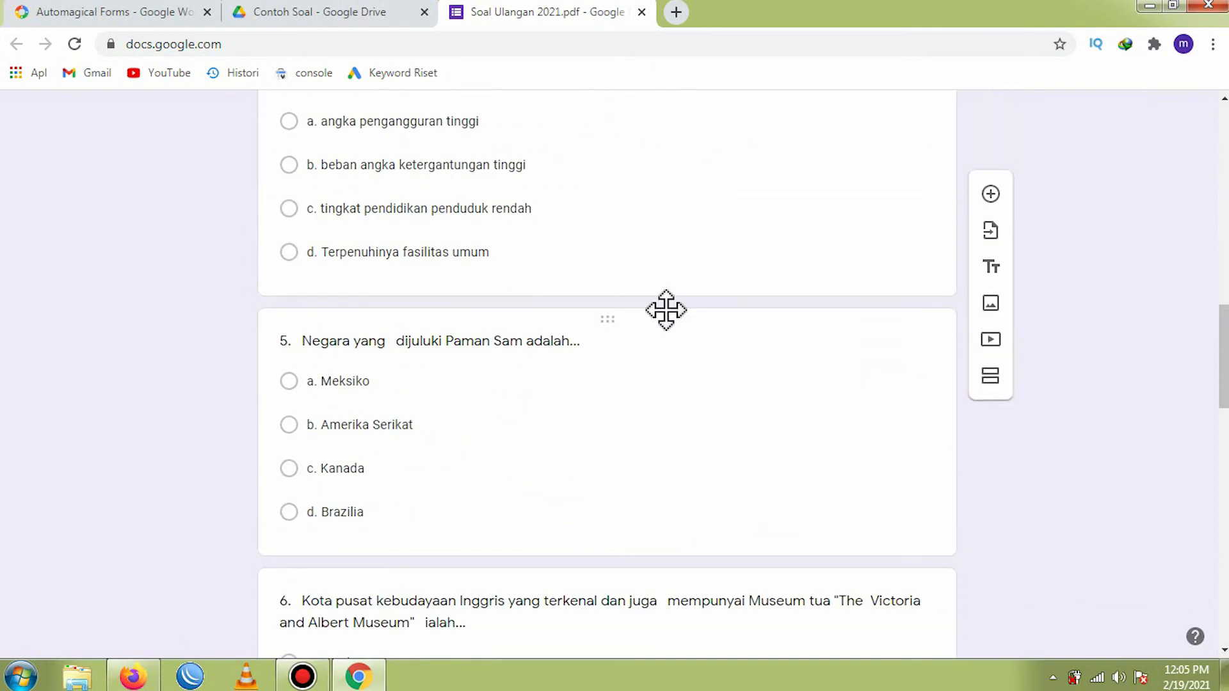
{"action": "scroll", "coordinate": [667, 312], "scroll_direction": "down", "scroll_amount": 17}
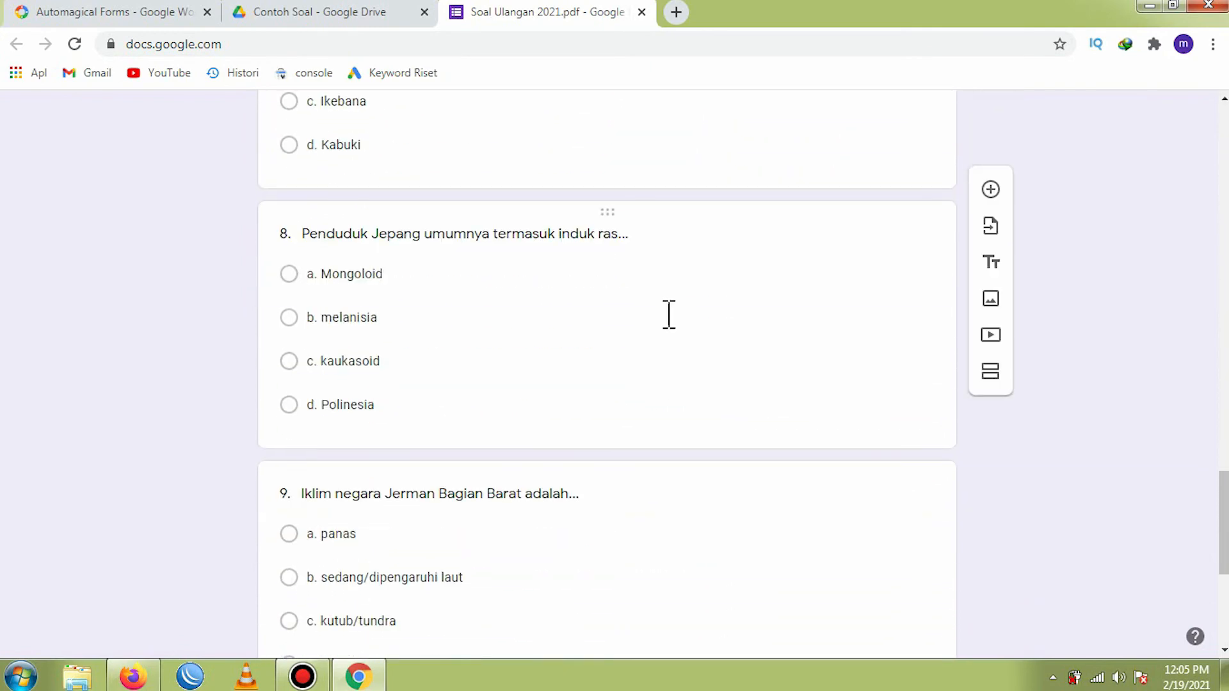
{"action": "scroll", "coordinate": [653, 365], "scroll_direction": "down", "scroll_amount": 2}
{"action": "scroll", "coordinate": [651, 368], "scroll_direction": "up", "scroll_amount": 15}
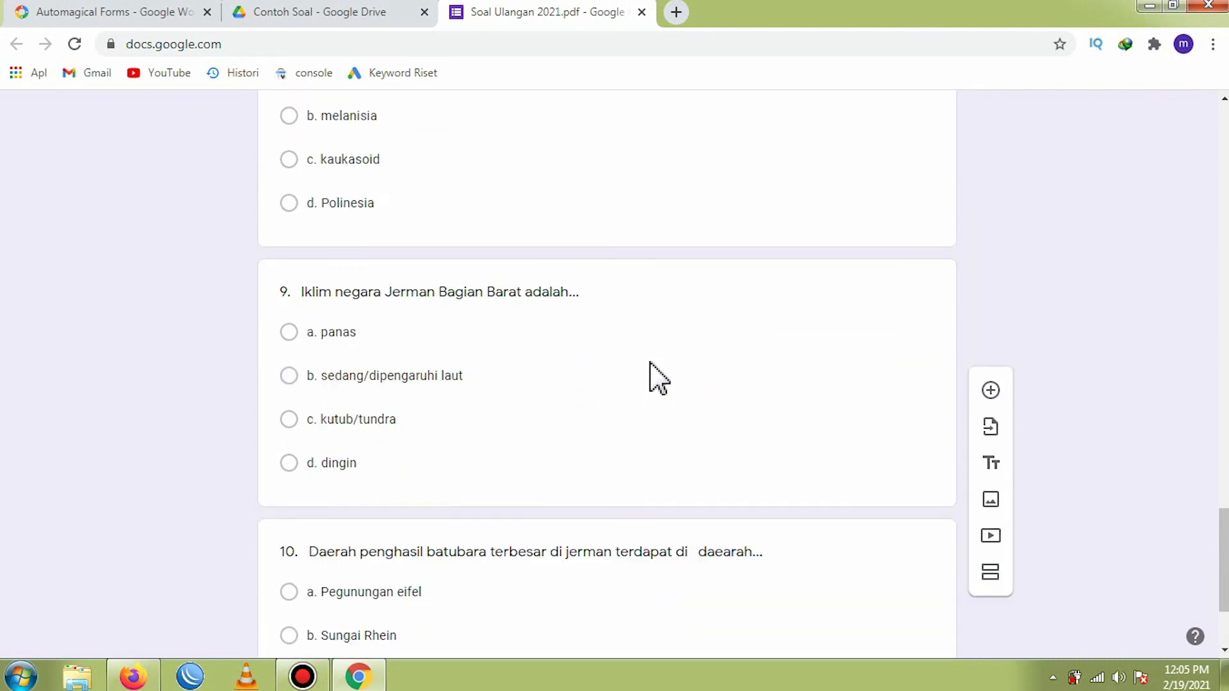
{"action": "scroll", "coordinate": [653, 368], "scroll_direction": "up", "scroll_amount": 15}
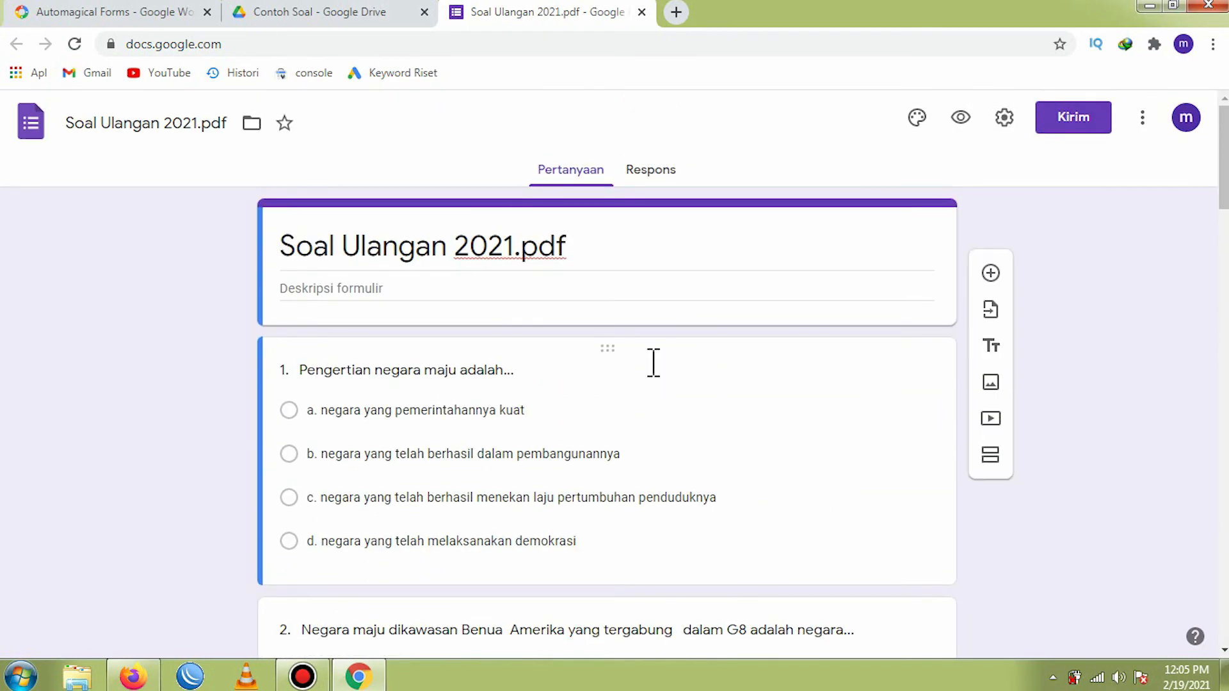
Change the form's title to "Soal Ulangan 2021 Pilihan Ganda", removing the .pdf ending.
{"action": "left_click", "coordinate": [612, 249]}
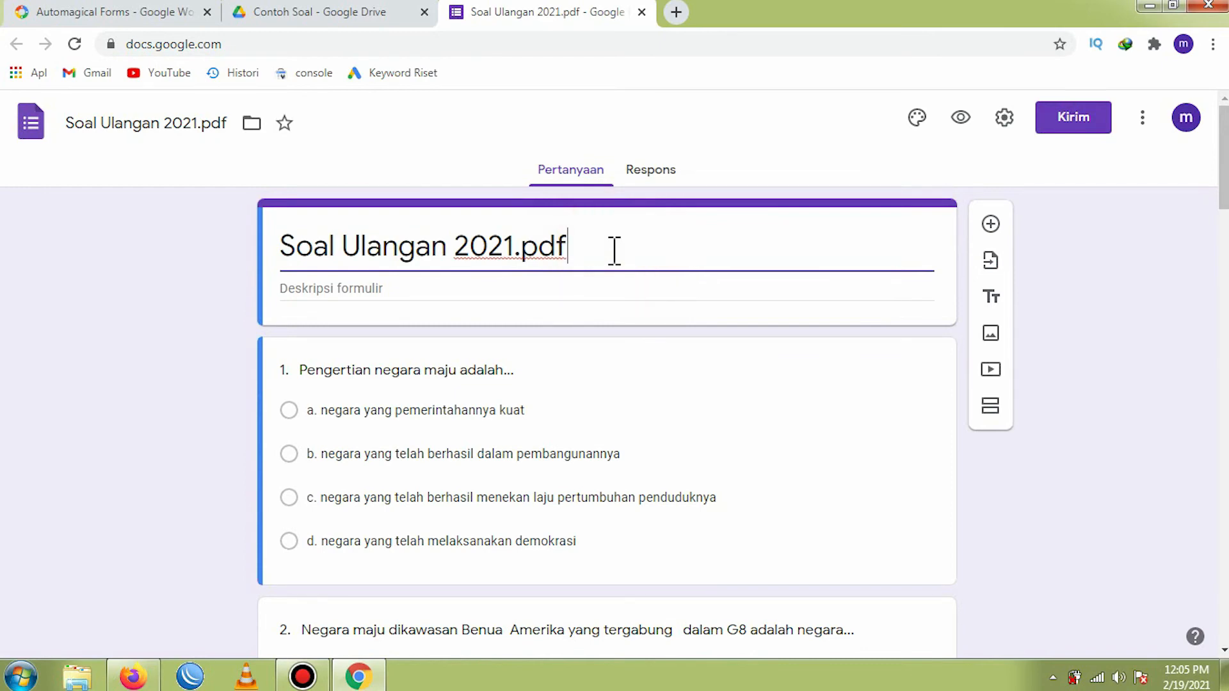
{"action": "key", "text": "BackSpace"}
{"action": "key", "text": "BackSpace"}
{"action": "key", "text": "BackSpace"}
{"action": "key", "text": "BackSpace"}
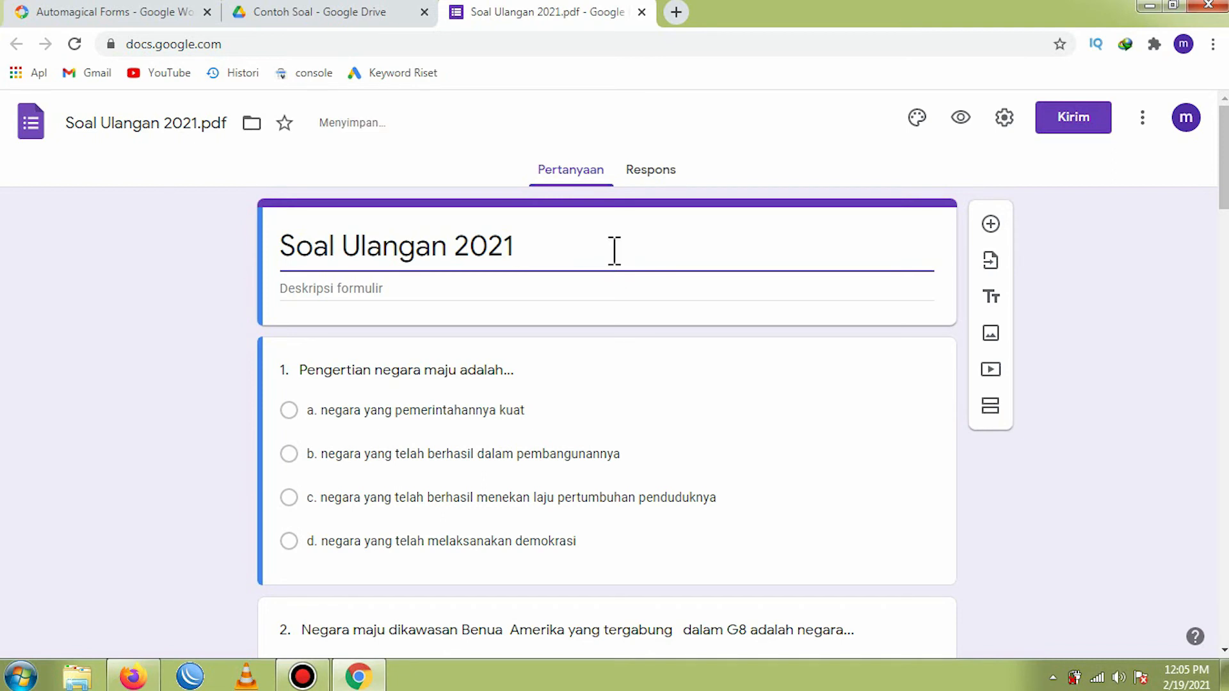
{"action": "type", "text": "P"}
{"action": "key", "text": "BackSpace"}
{"action": "type", "text": "Pilihan Ganda"}
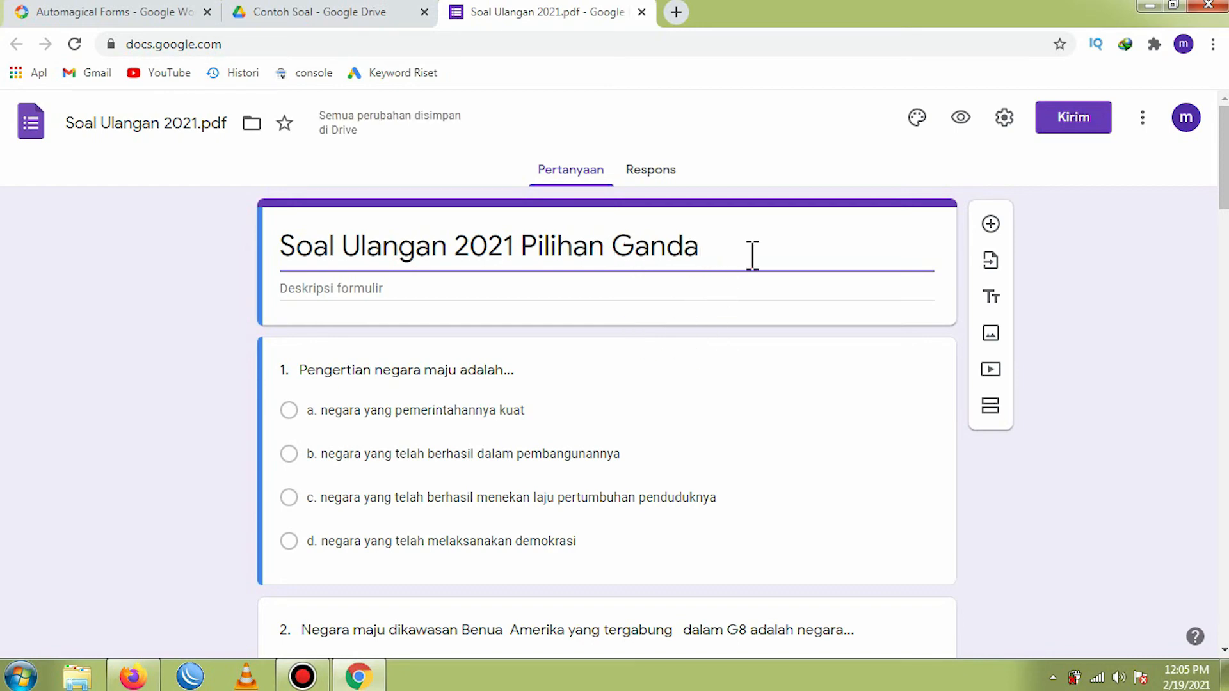
In the form settings, limit respondents to 1 response (Batasi ke 1 tanggapan) and make the form a quiz.
{"action": "left_click", "coordinate": [1004, 117]}
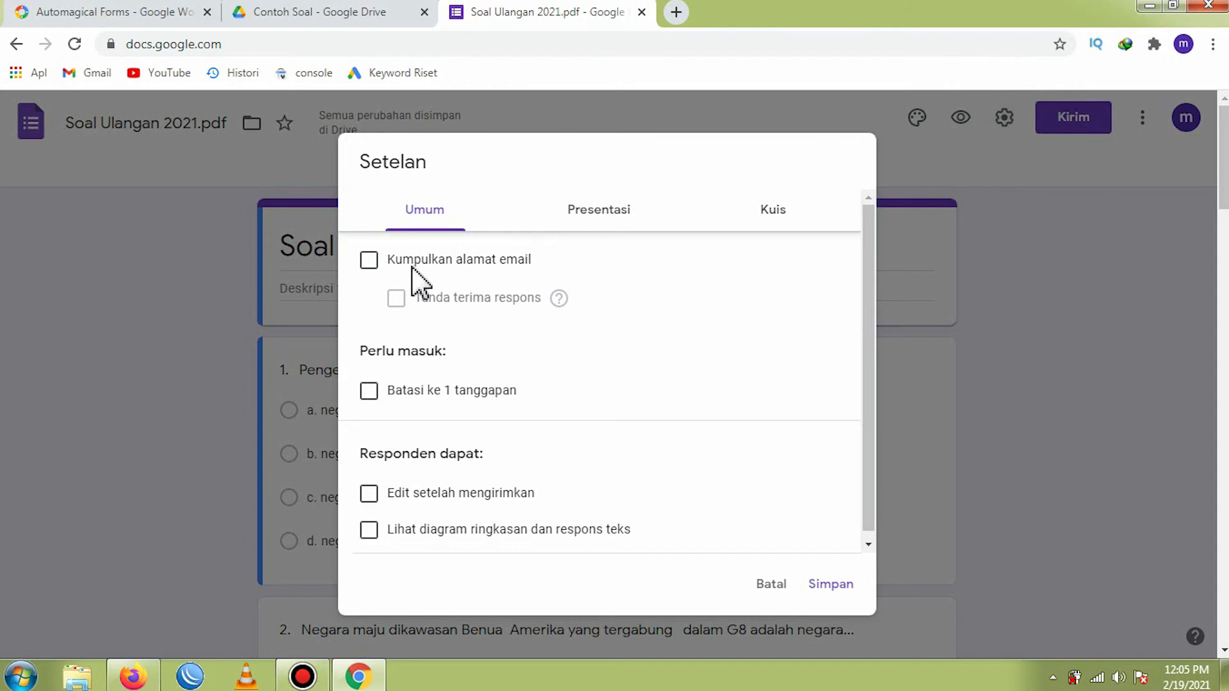
{"action": "left_click", "coordinate": [369, 392]}
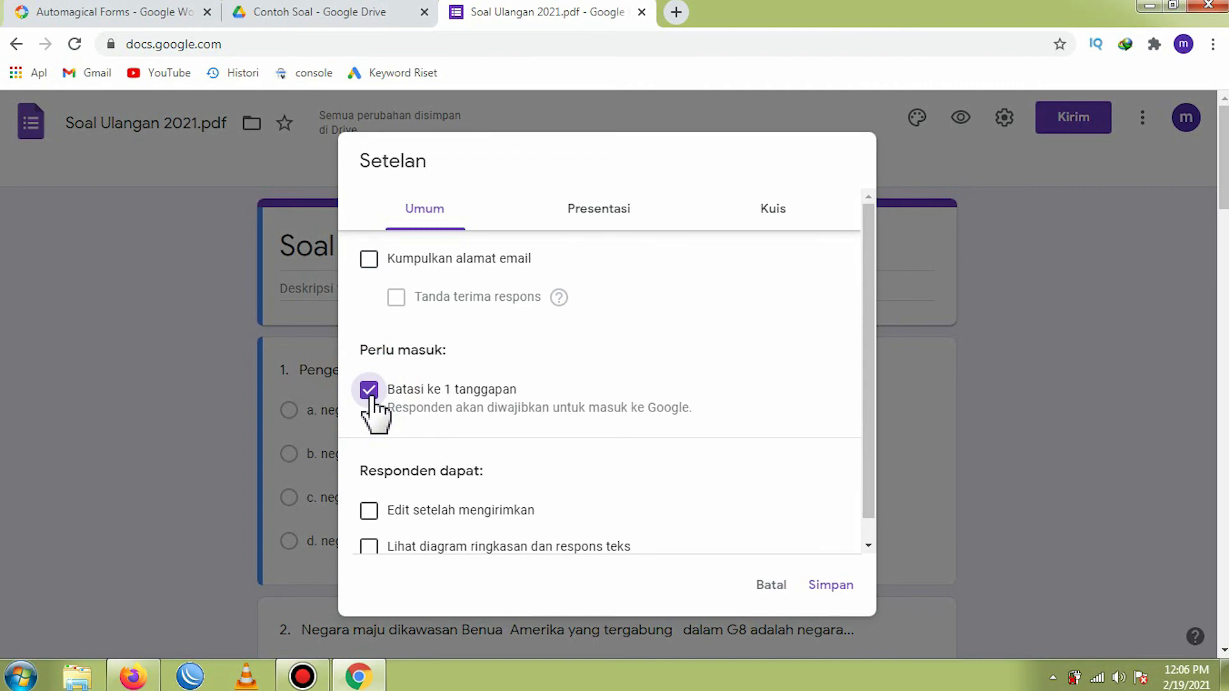
{"action": "left_click", "coordinate": [596, 215]}
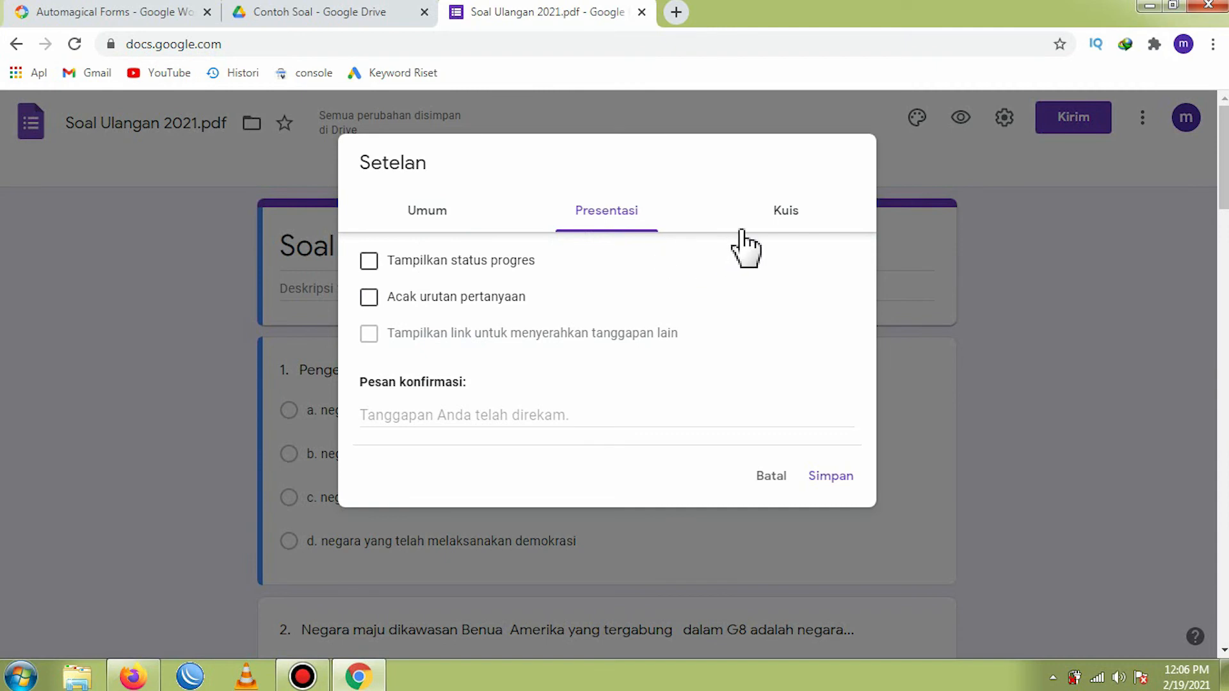
{"action": "left_click", "coordinate": [791, 208]}
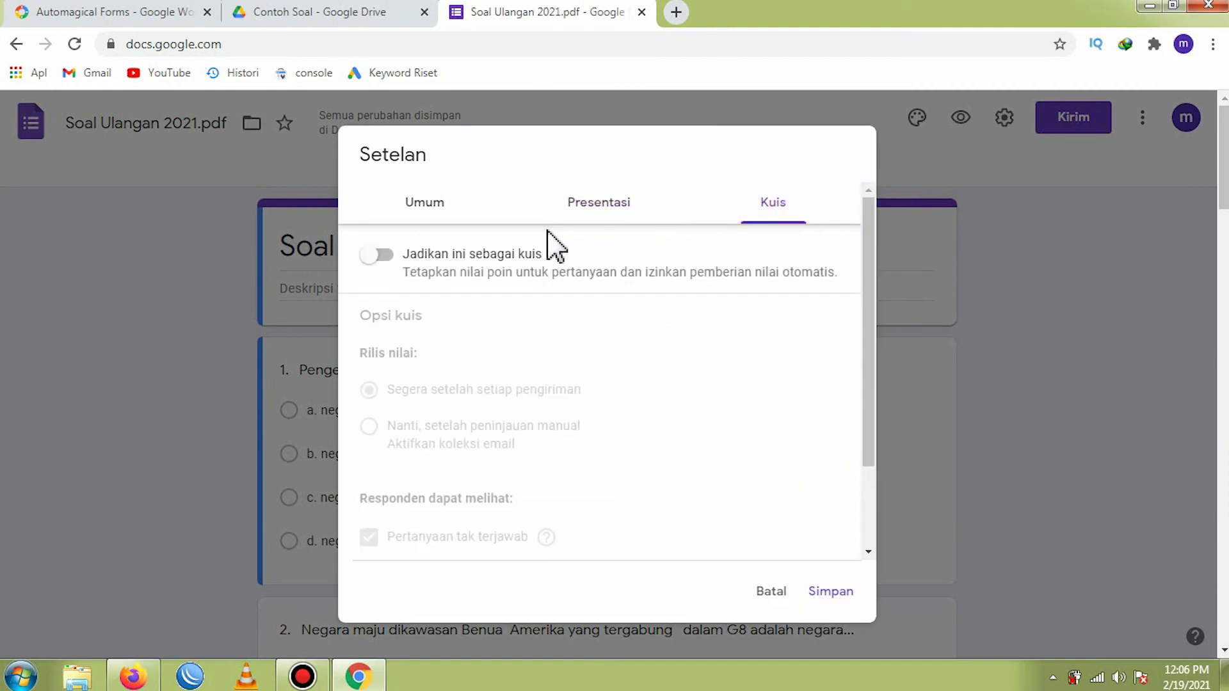
{"action": "left_click", "coordinate": [384, 256]}
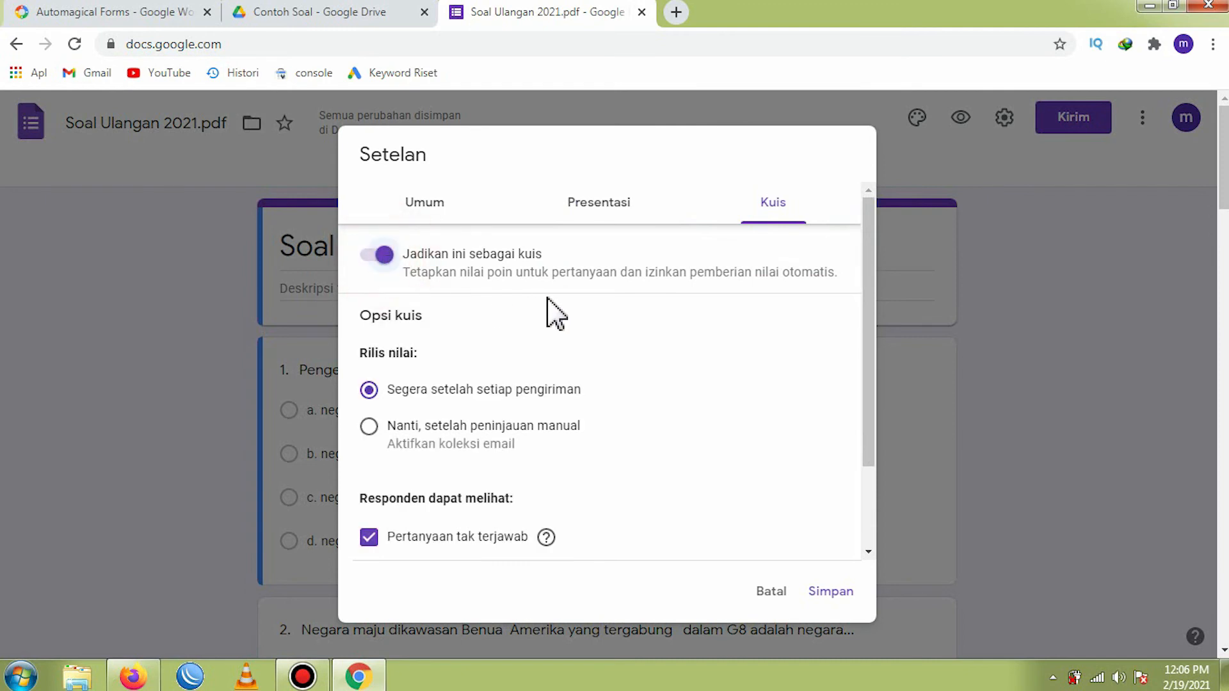
Hide missed questions and correct answers from respondents, leave point values shown, and save the quiz settings.
{"action": "scroll", "coordinate": [549, 310], "scroll_direction": "down", "scroll_amount": 2}
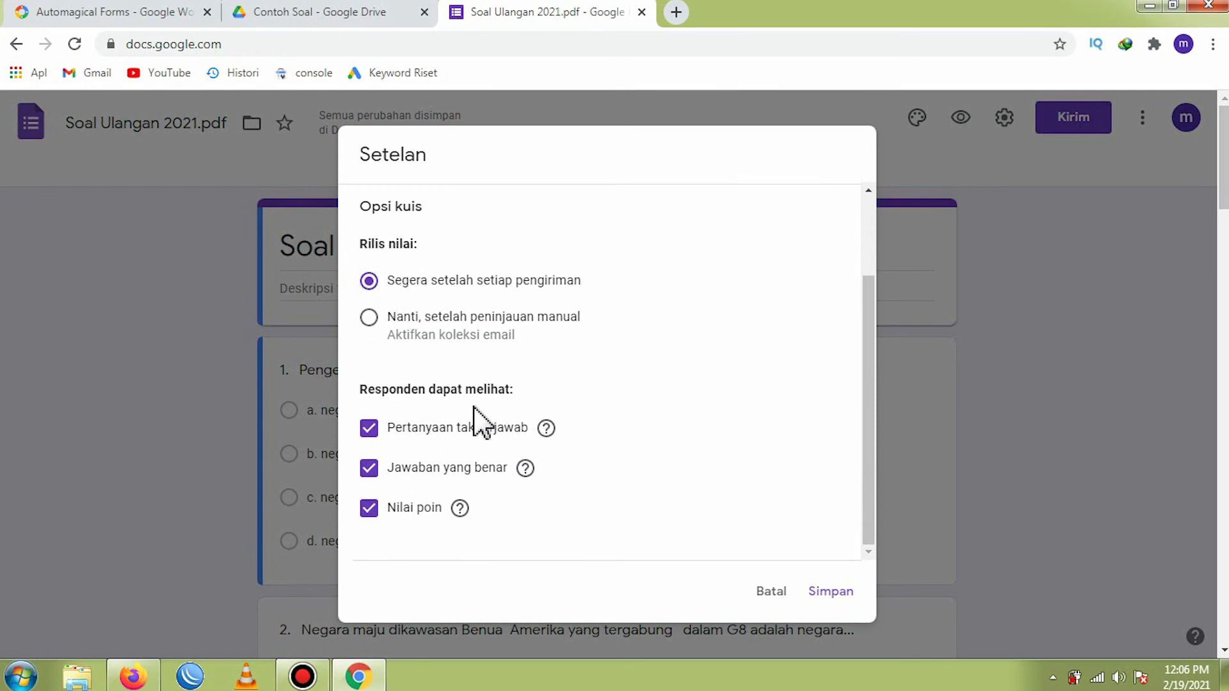
{"action": "left_click", "coordinate": [369, 429]}
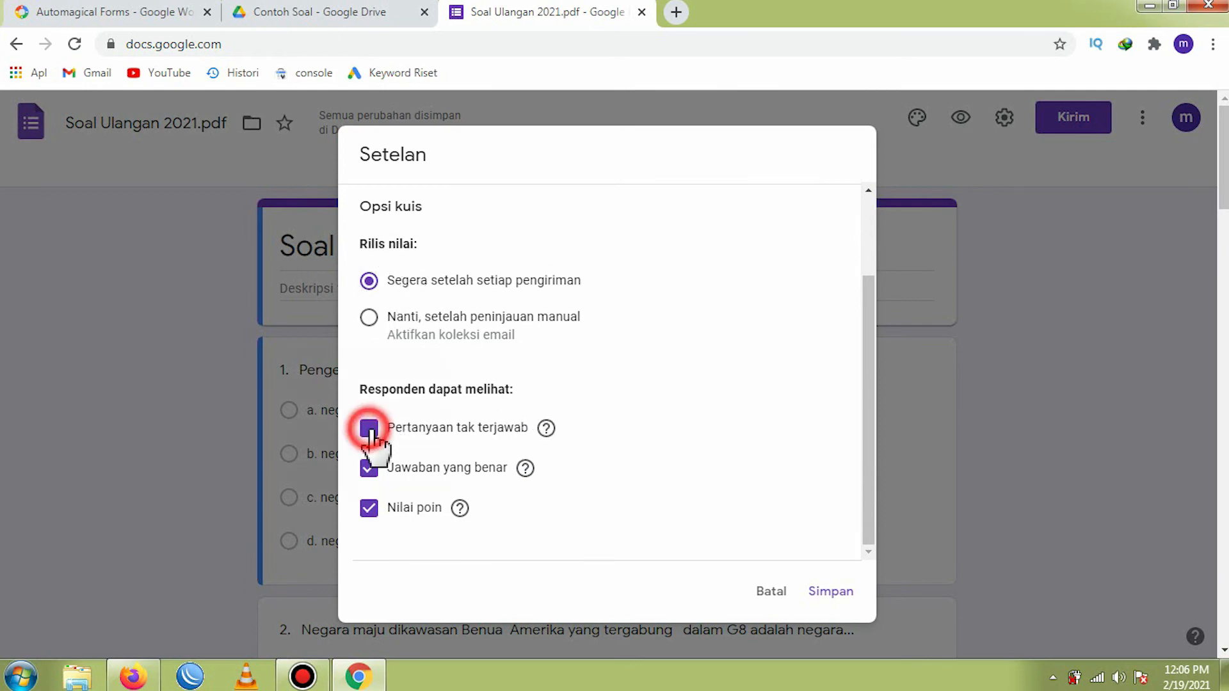
{"action": "left_click", "coordinate": [370, 473]}
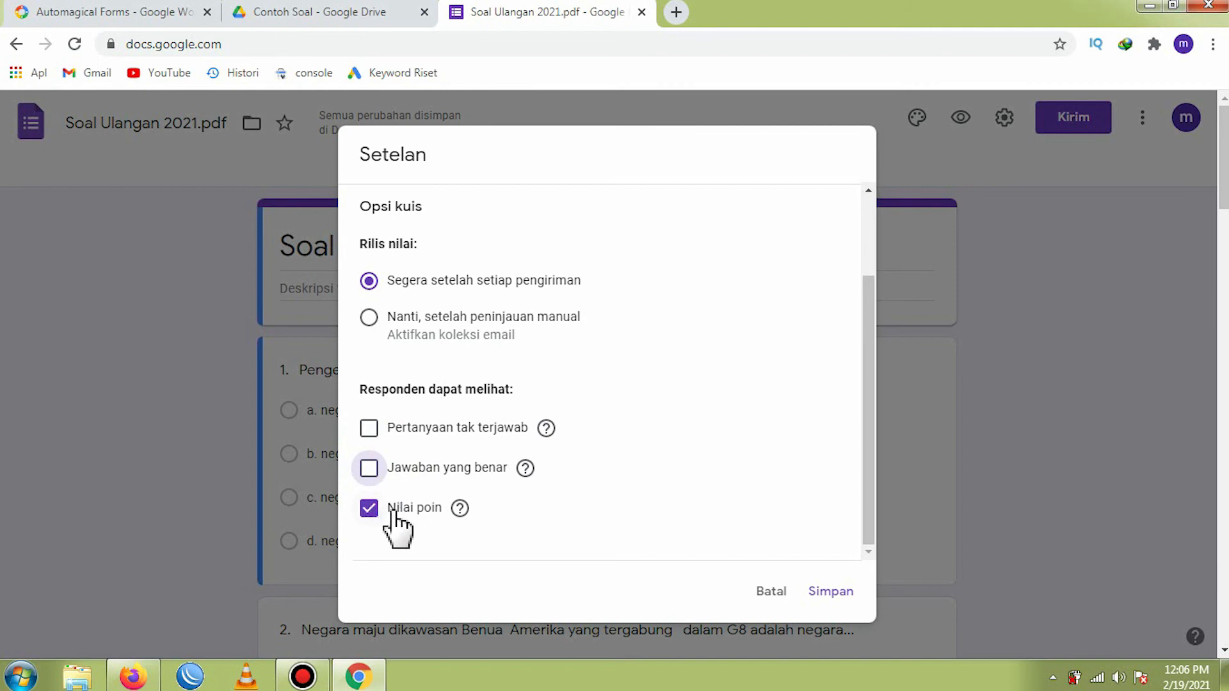
{"action": "left_click", "coordinate": [832, 596]}
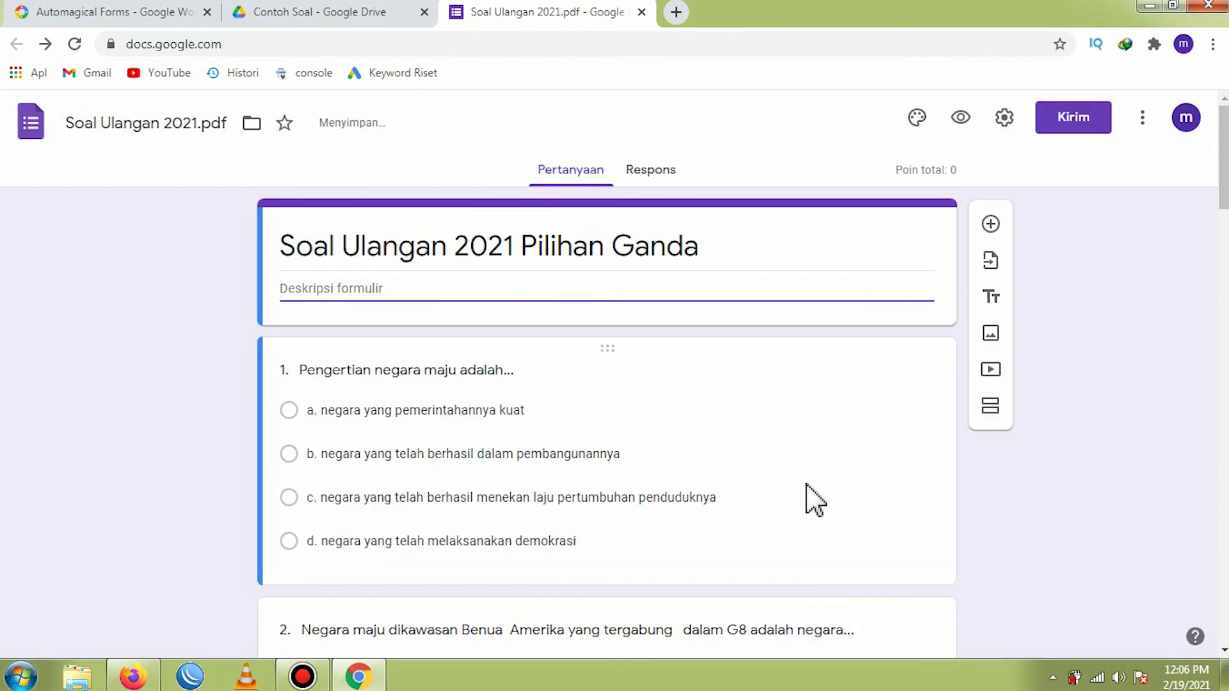
Set question 1's answer key to option b, "negara yang telah berhasil dalam pembangunannya", worth 10 points.
{"action": "scroll", "coordinate": [814, 473], "scroll_direction": "down", "scroll_amount": 2}
{"action": "left_click", "coordinate": [515, 285]}
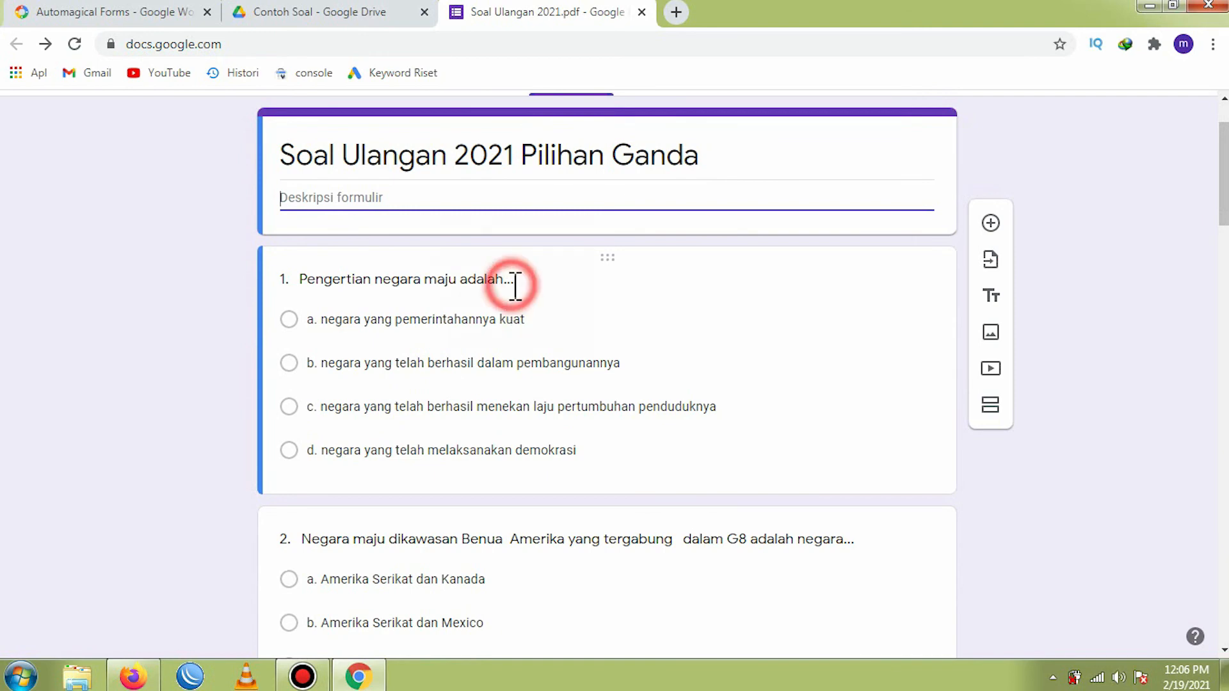
{"action": "scroll", "coordinate": [485, 348], "scroll_direction": "down", "scroll_amount": 4}
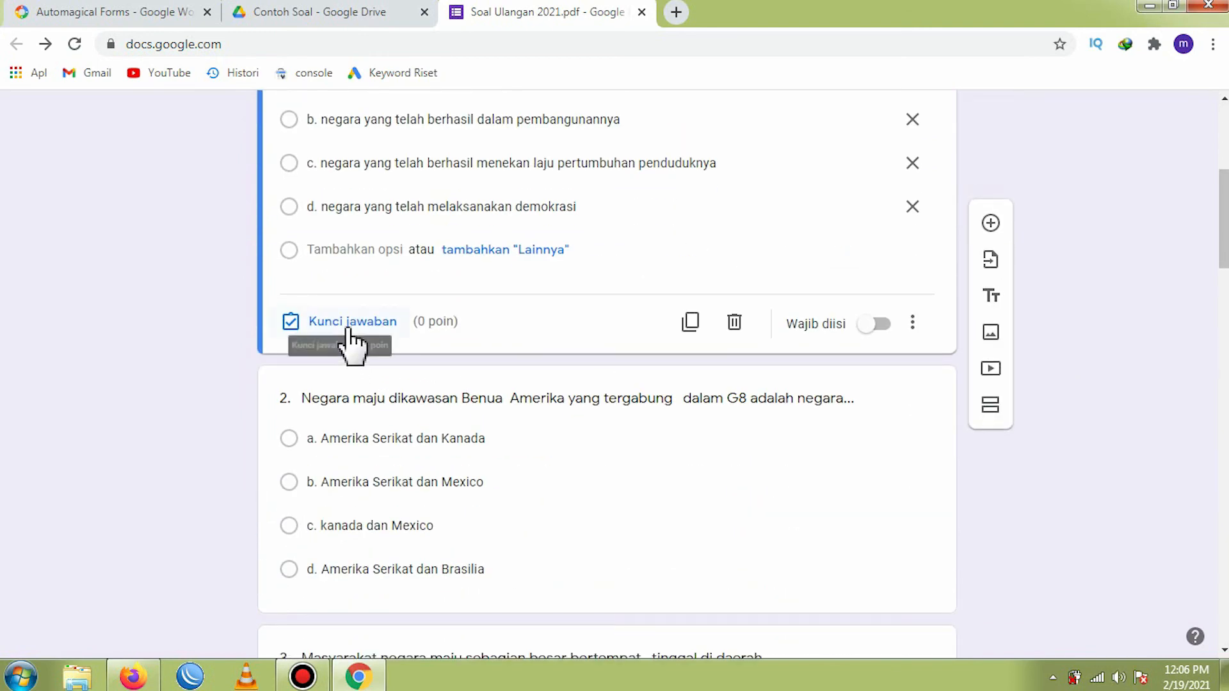
{"action": "left_click", "coordinate": [347, 323]}
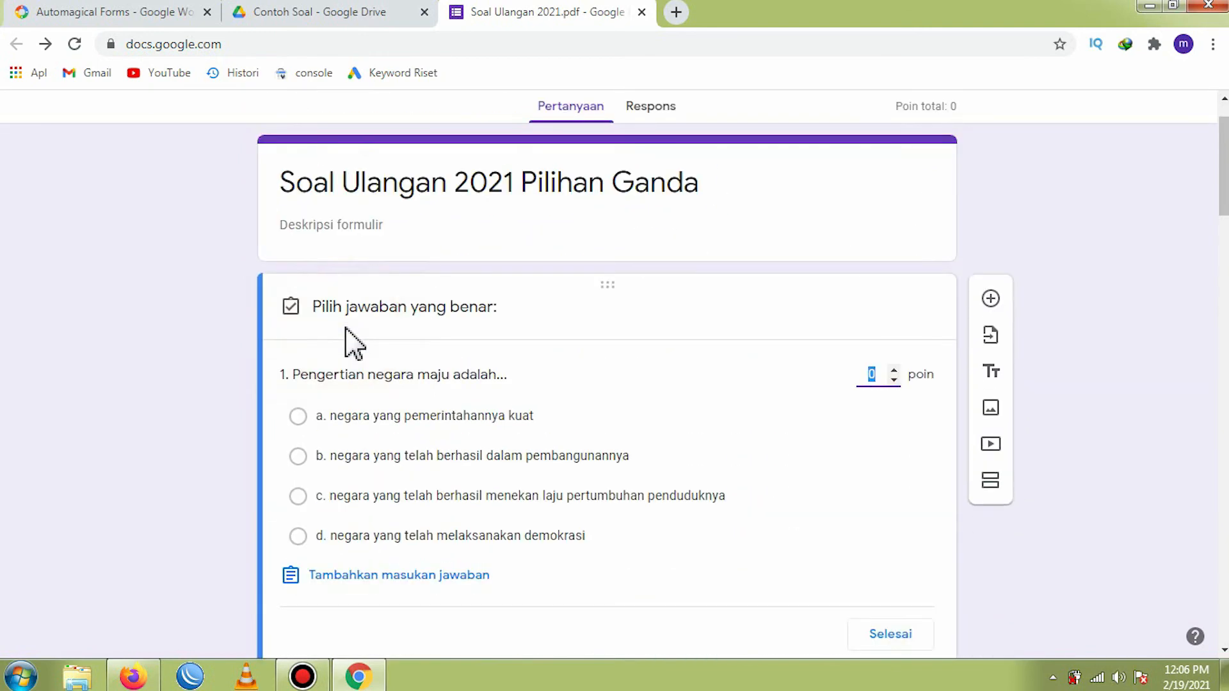
{"action": "scroll", "coordinate": [611, 458], "scroll_direction": "down", "scroll_amount": 1}
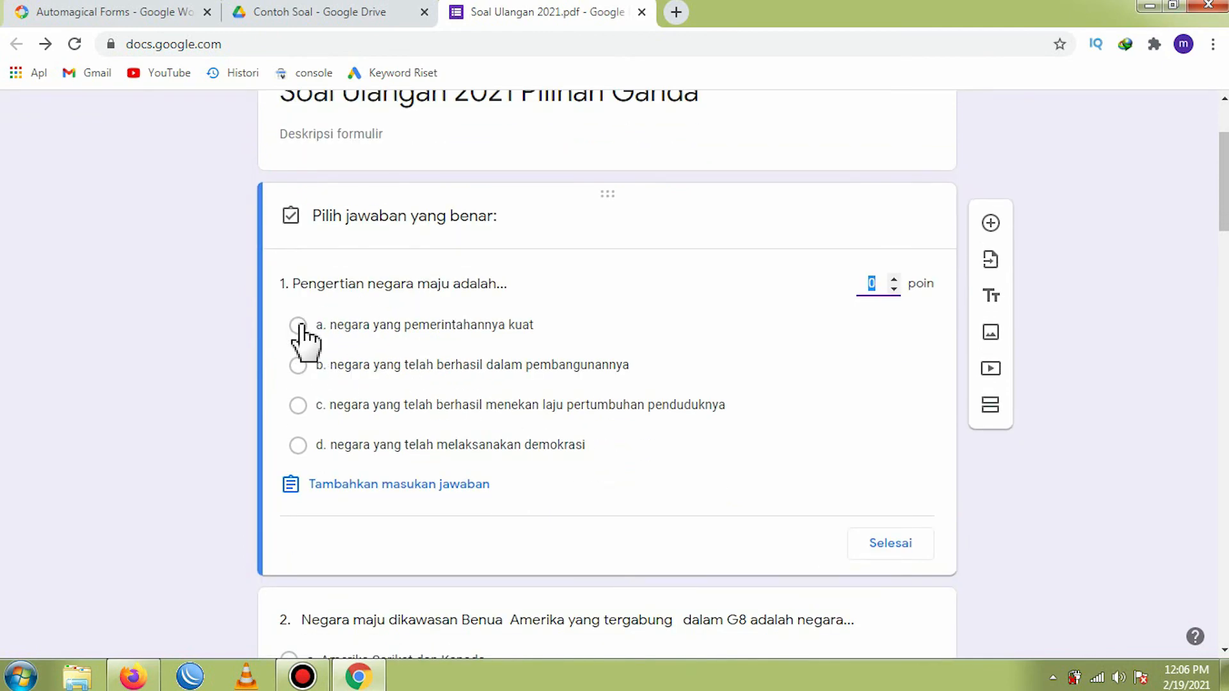
{"action": "left_click", "coordinate": [298, 365]}
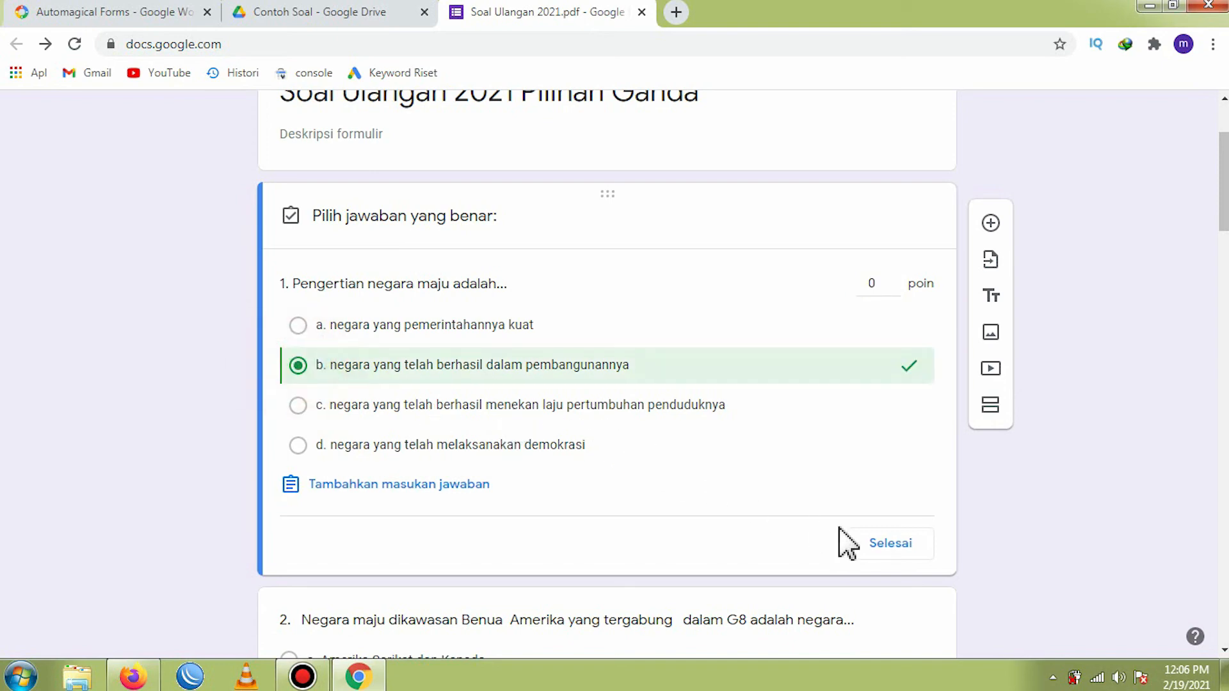
{"action": "left_click", "coordinate": [879, 283]}
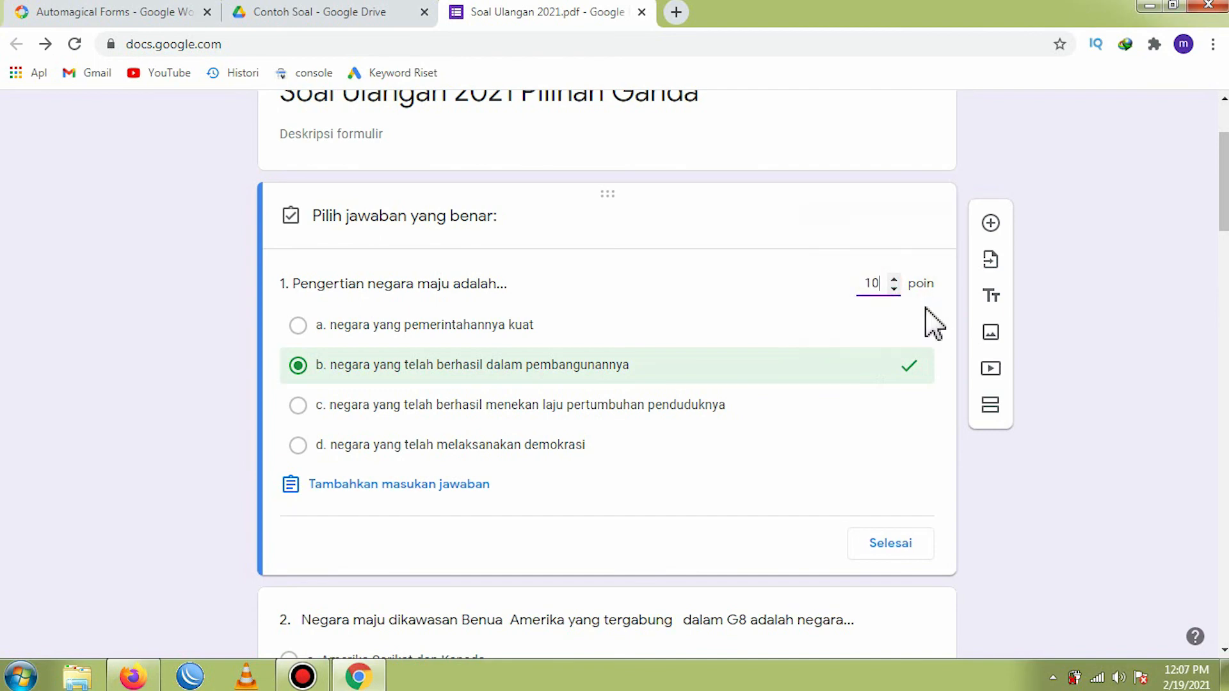
{"action": "left_click", "coordinate": [896, 547]}
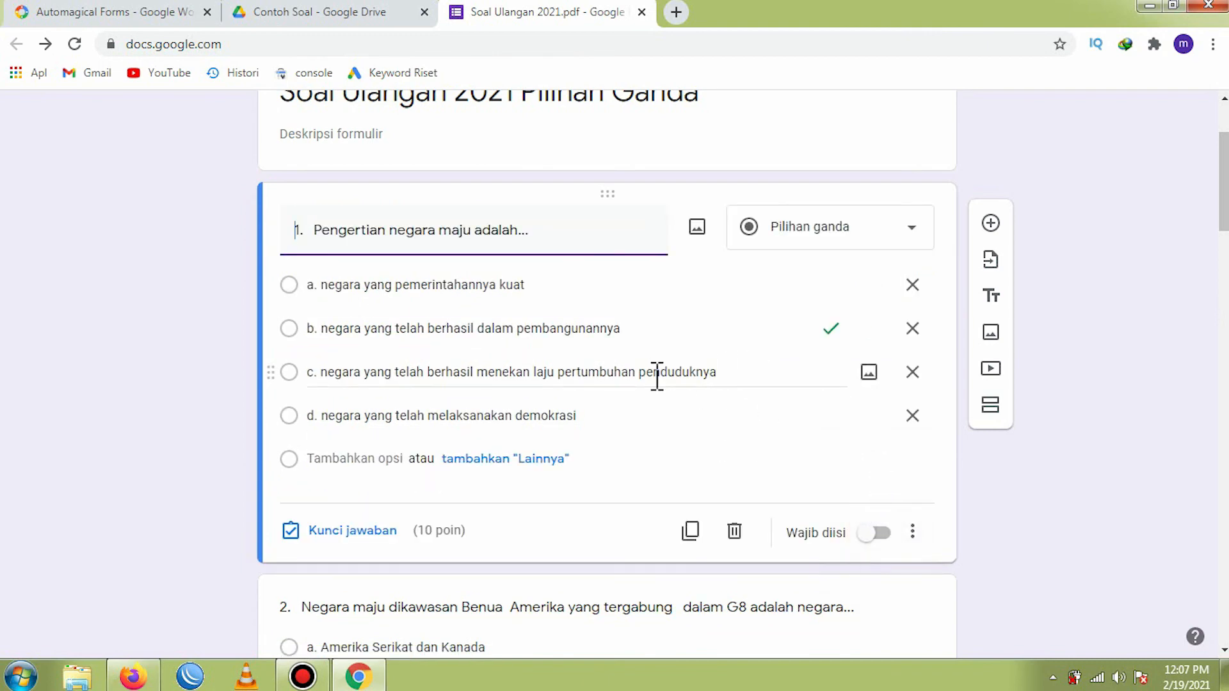
Open the form's send options, switch to sharing by link, and select the full link.
{"action": "scroll", "coordinate": [644, 430], "scroll_direction": "down", "scroll_amount": 11}
{"action": "scroll", "coordinate": [636, 467], "scroll_direction": "up", "scroll_amount": 7}
{"action": "scroll", "coordinate": [632, 453], "scroll_direction": "up", "scroll_amount": 7}
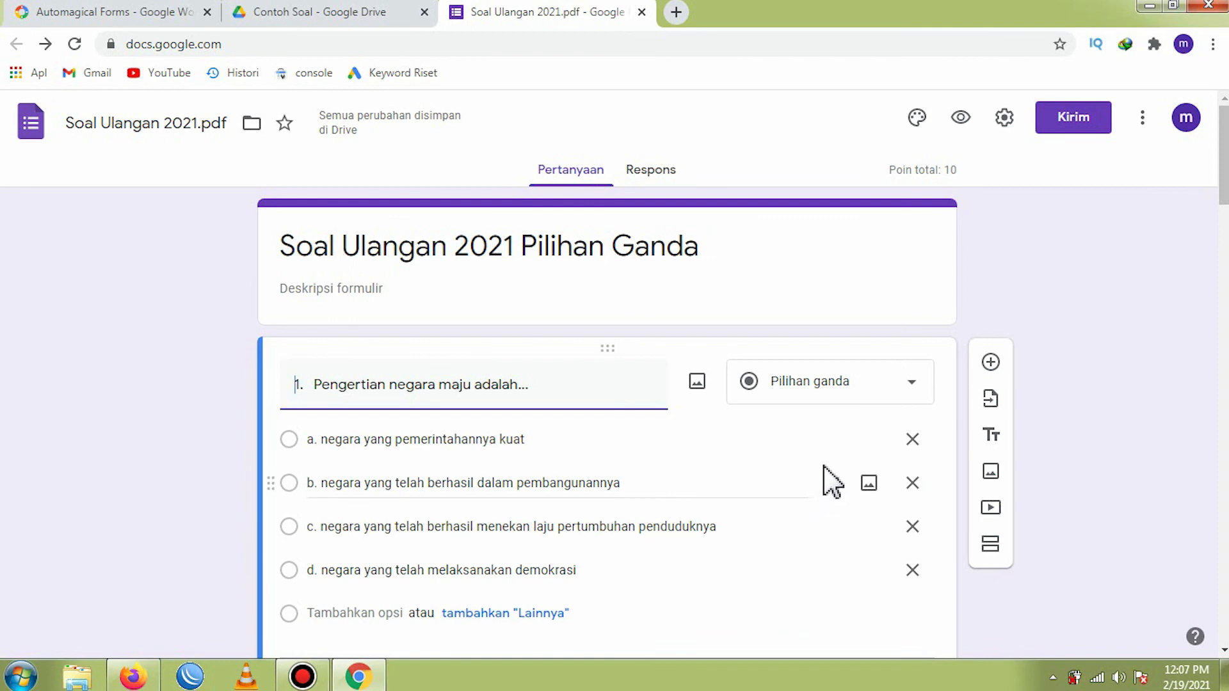
{"action": "left_click", "coordinate": [1066, 118]}
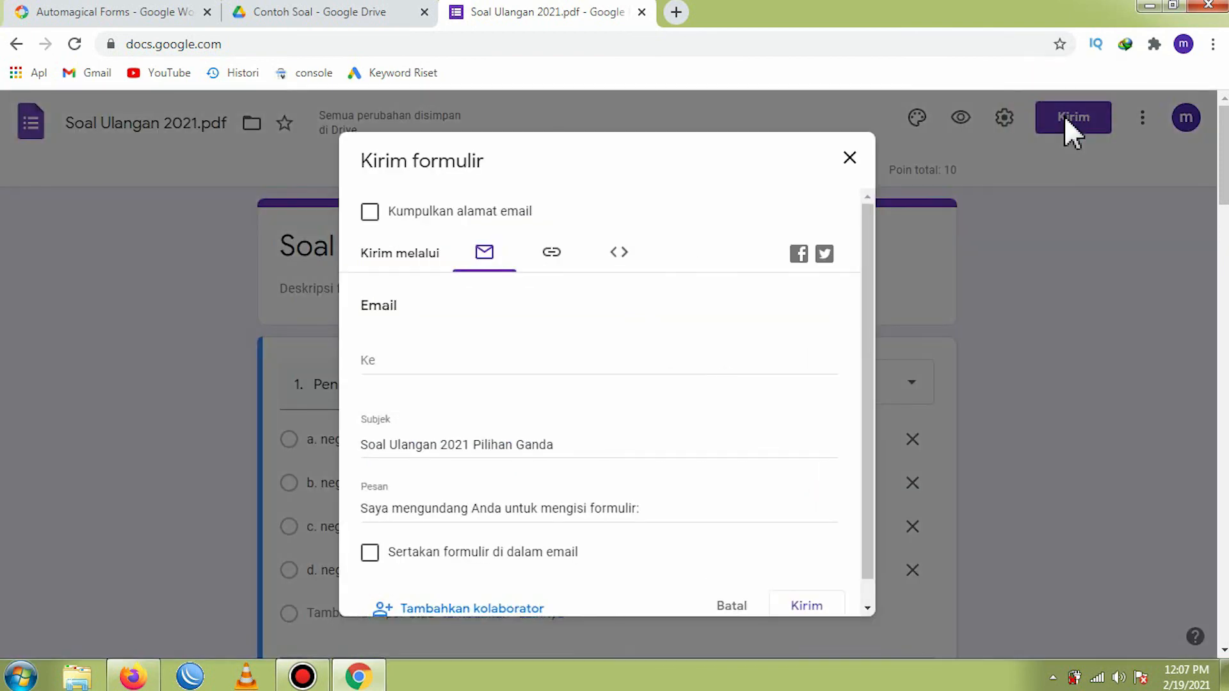
{"action": "left_click", "coordinate": [553, 256]}
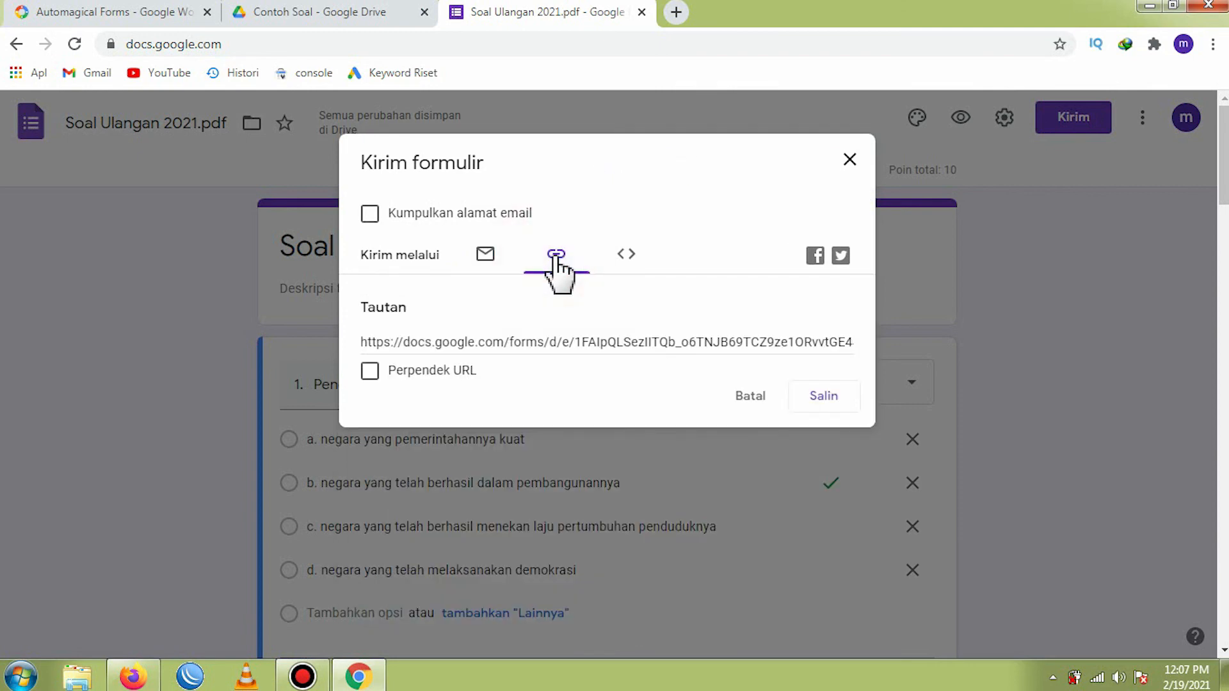
{"action": "left_click", "coordinate": [448, 346]}
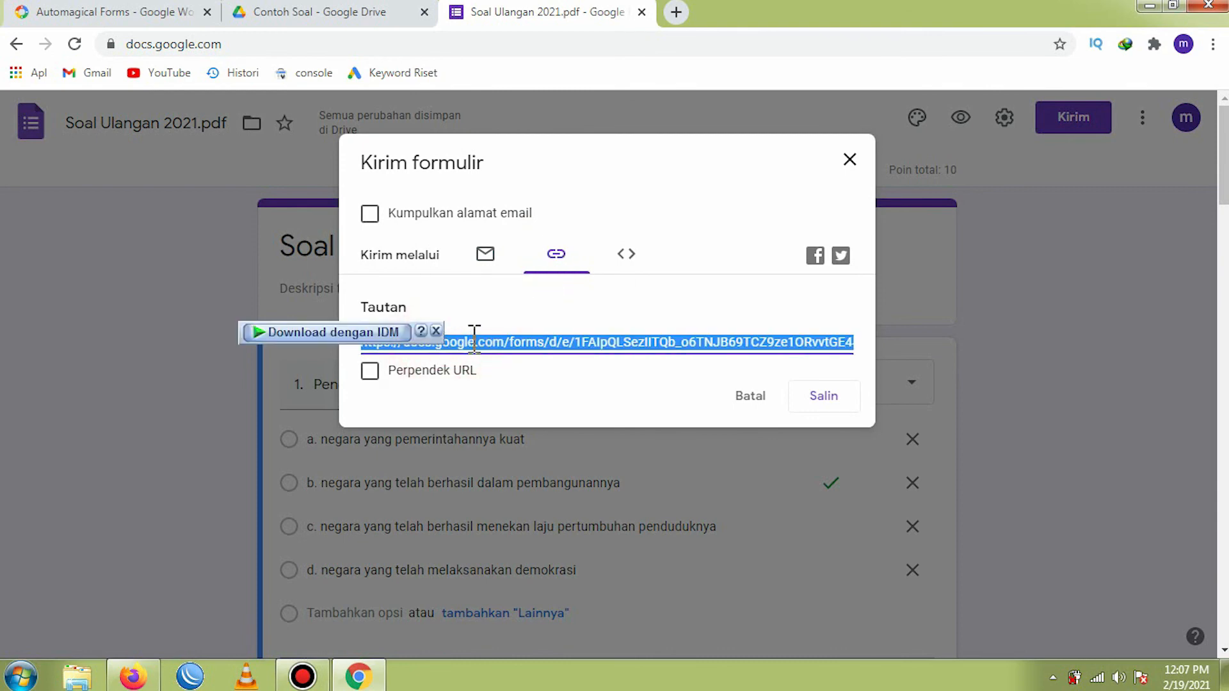
{"action": "left_click", "coordinate": [585, 349]}
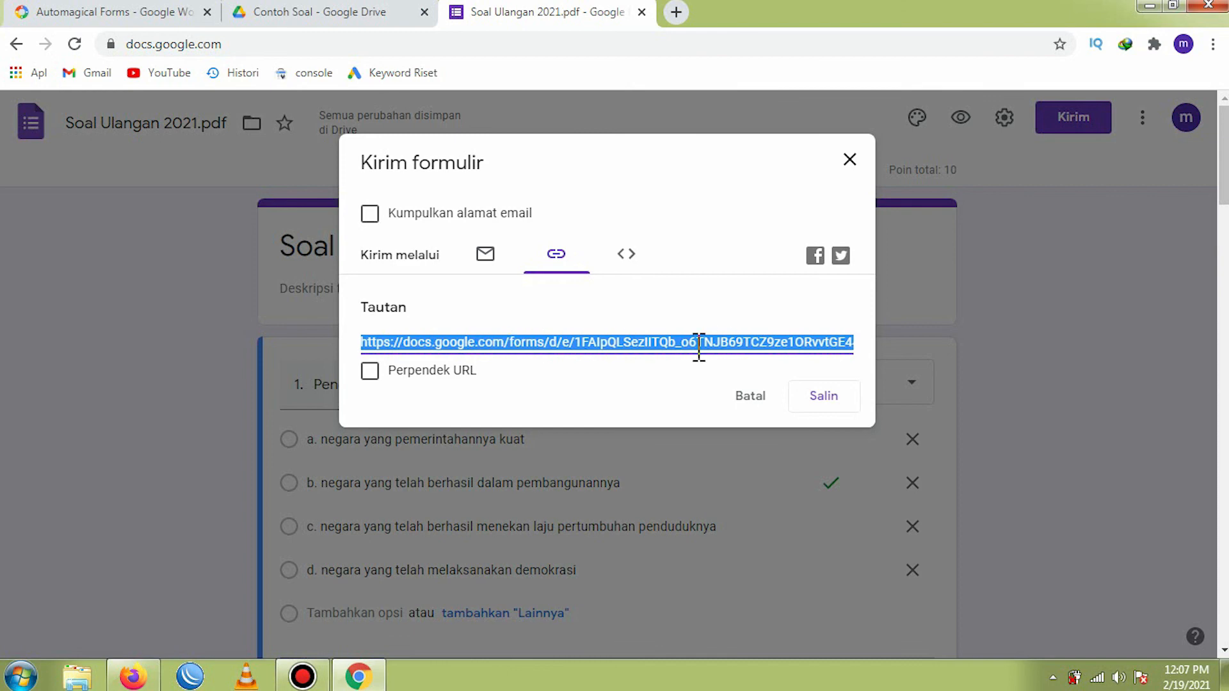
Shorten the form's URL and copy the short link to the clipboard.
{"action": "left_click", "coordinate": [370, 372]}
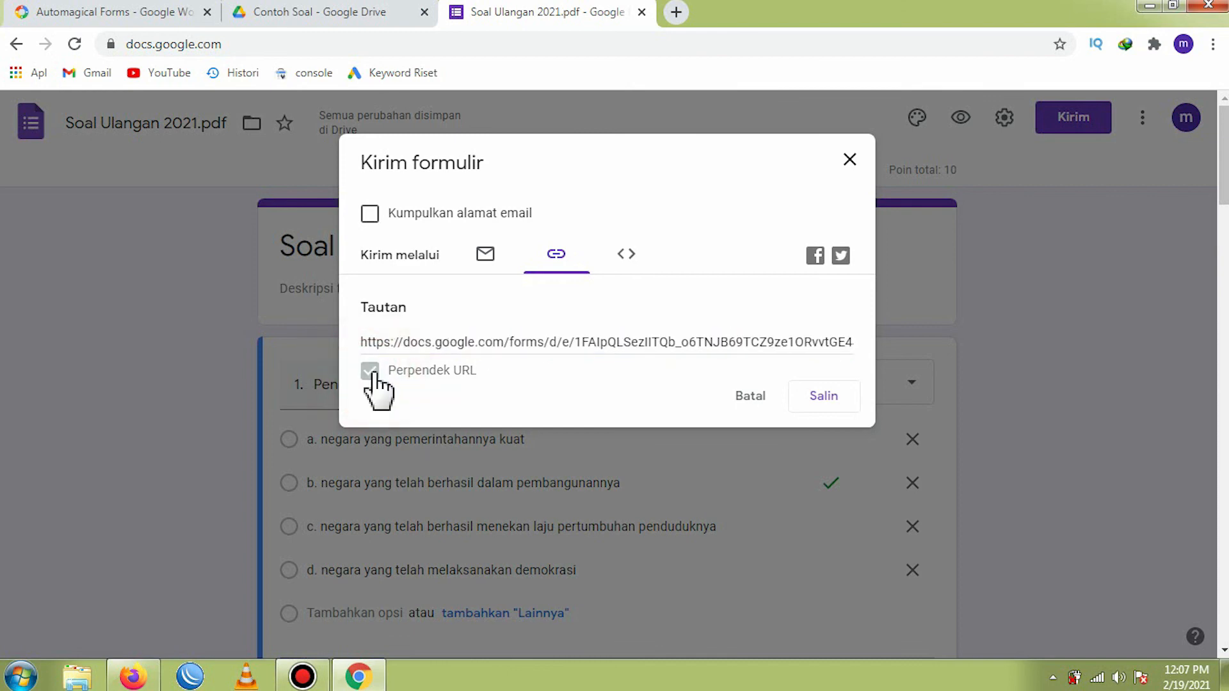
{"action": "left_click", "coordinate": [473, 343]}
{"action": "left_click", "coordinate": [565, 342]}
{"action": "left_click", "coordinate": [478, 340]}
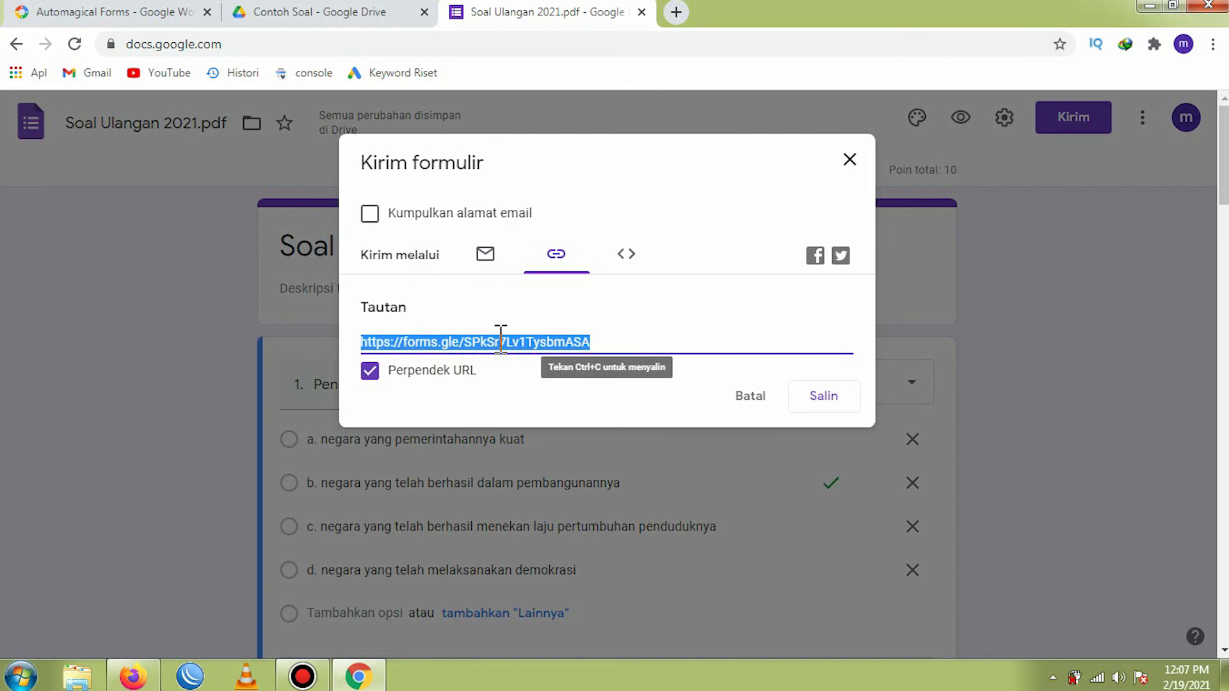
{"action": "left_click", "coordinate": [825, 400]}
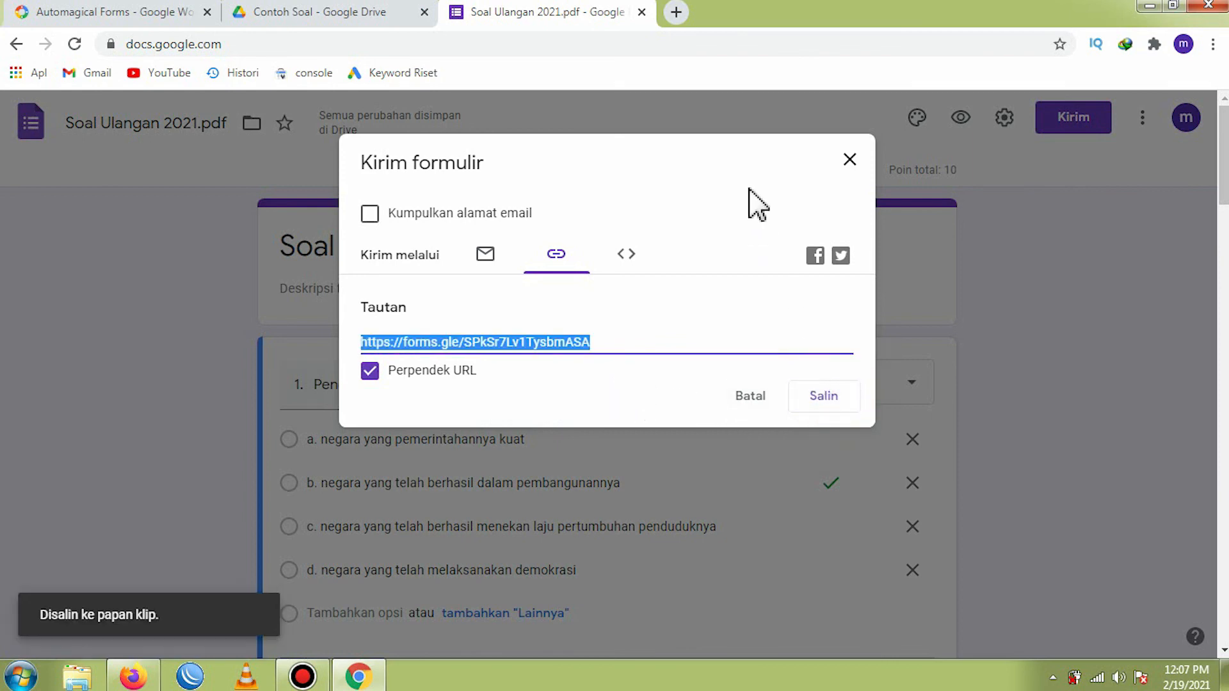
Open web.whatsapp.com in a new browser tab.
{"action": "left_click", "coordinate": [679, 11]}
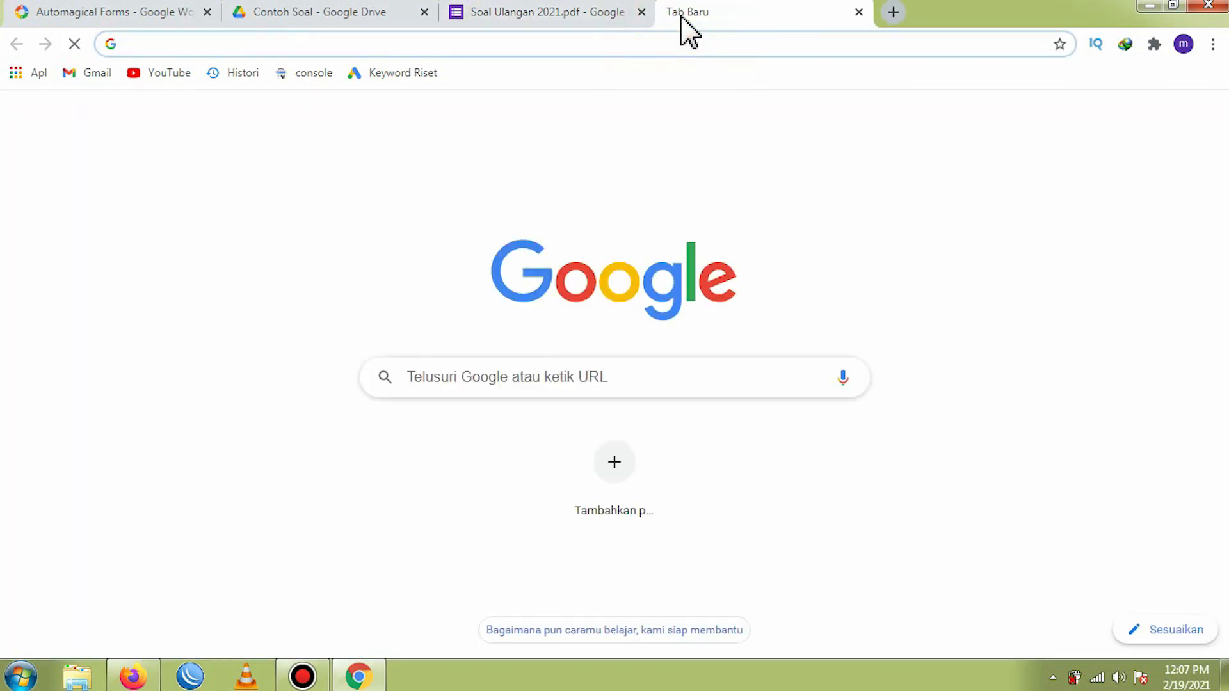
{"action": "type", "text": "w"}
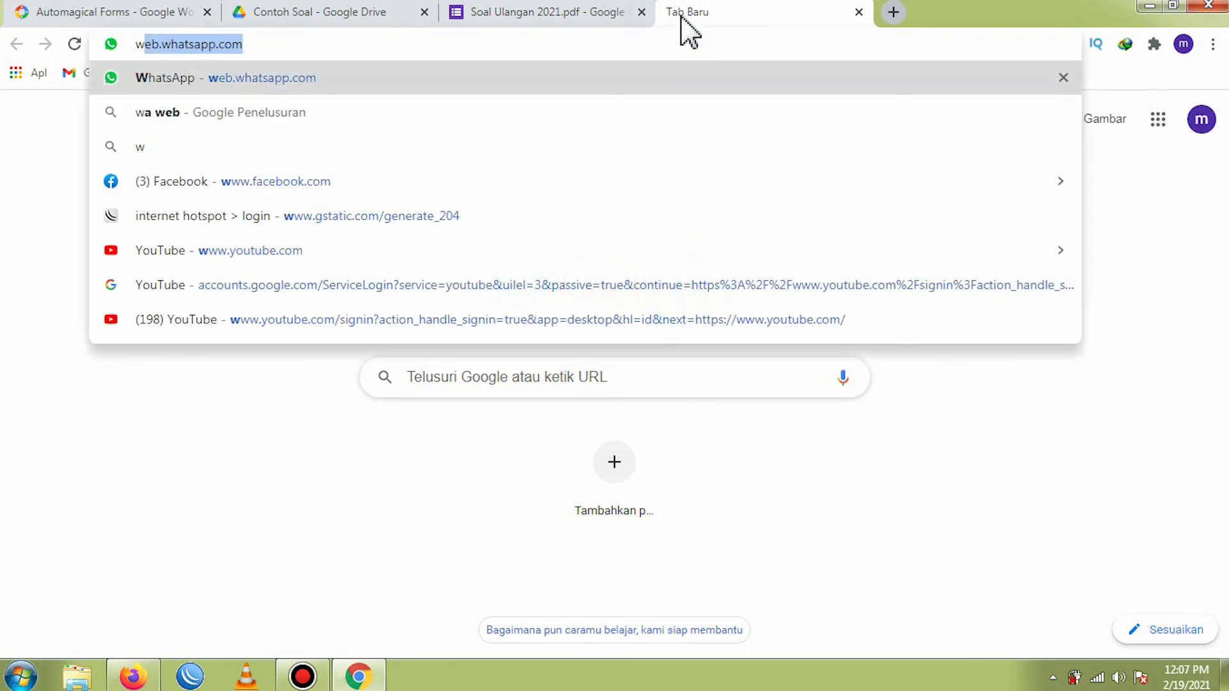
{"action": "key", "text": "Return"}
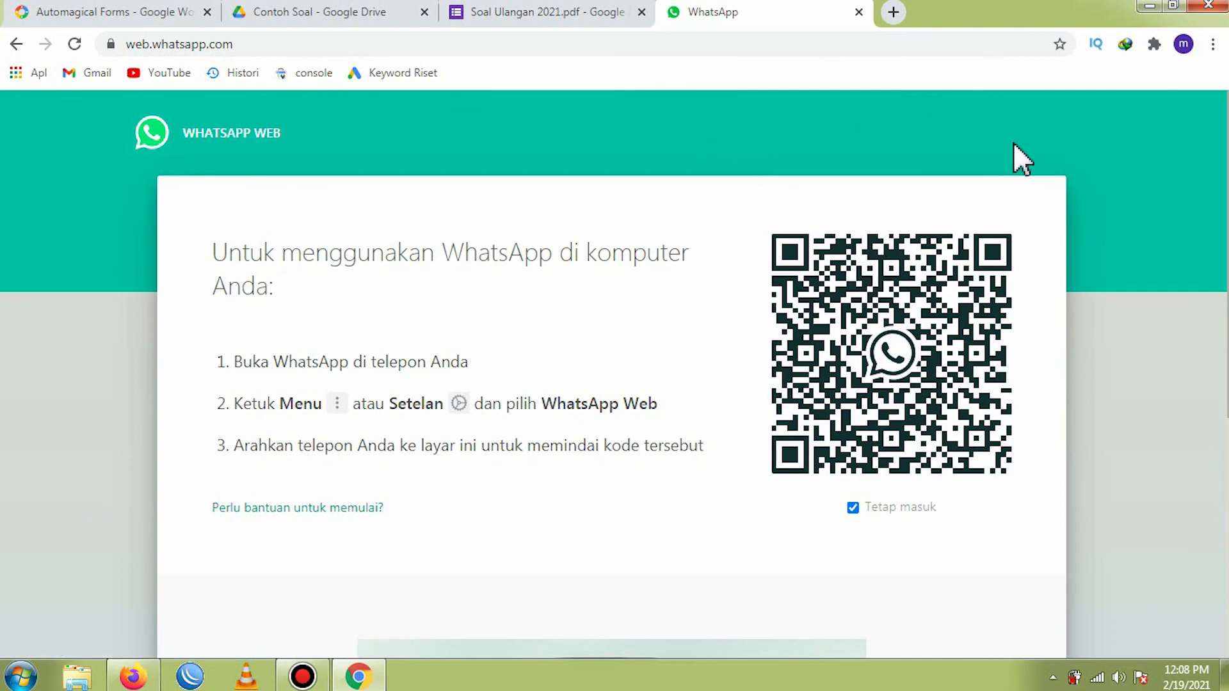
Minimize the browser window and refresh the desktop.
{"action": "left_click", "coordinate": [1150, 7]}
{"action": "right_click", "coordinate": [939, 89]}
{"action": "left_click", "coordinate": [998, 183]}
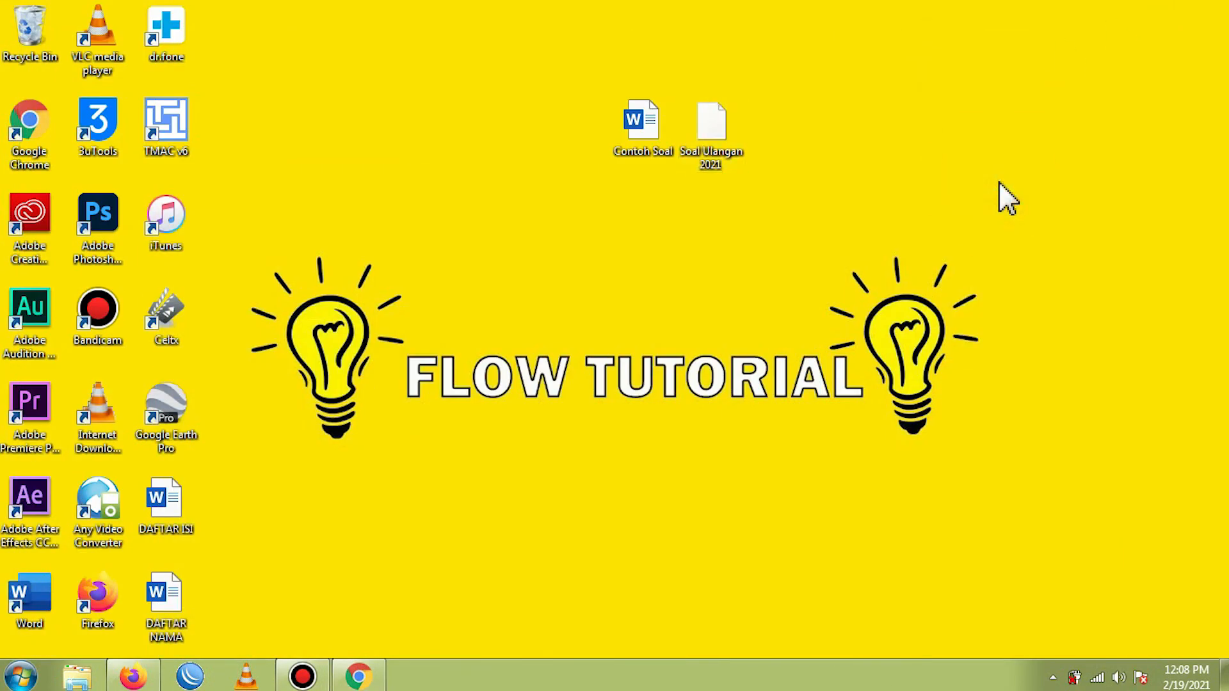